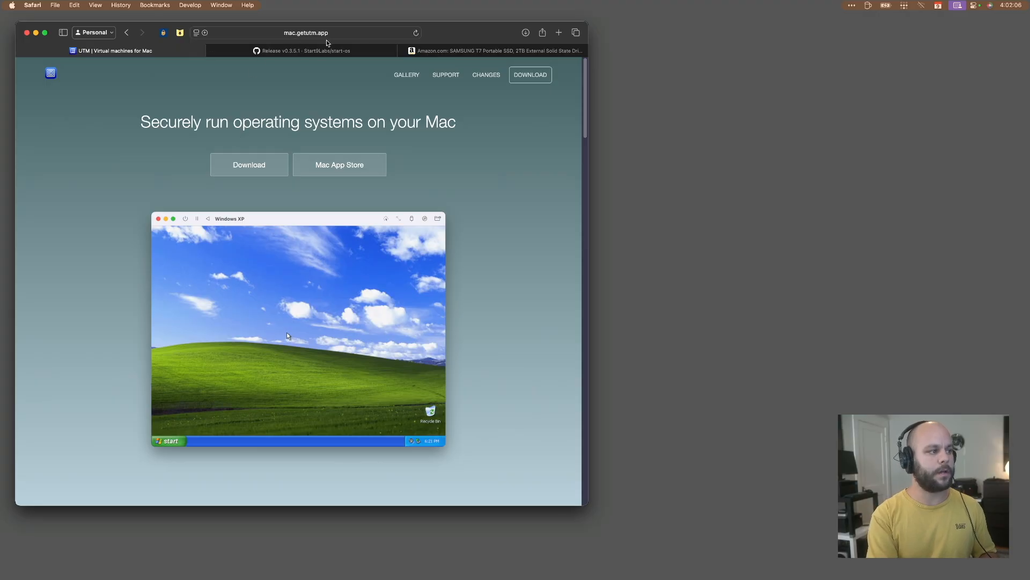
# Download UTM for Mac and open the UTM.dmg disk image to install the app.
pyautogui.click(264, 163)
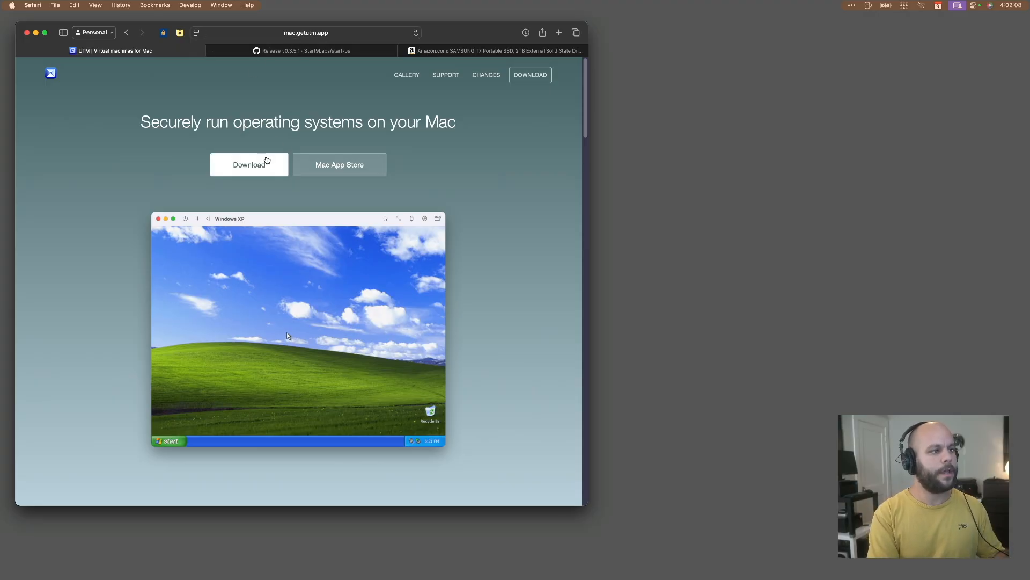
pyautogui.doubleClick(549, 82)
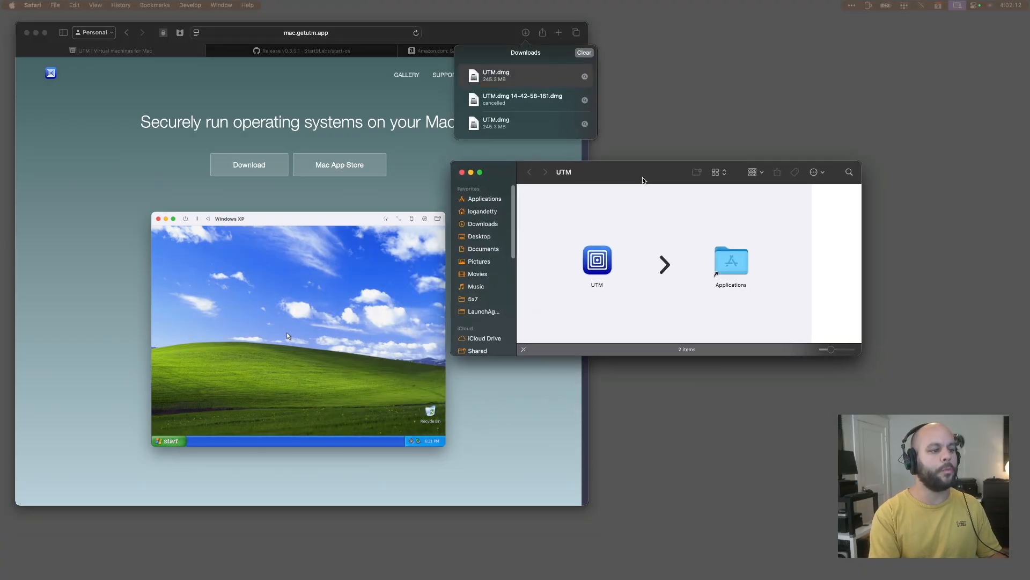
pyautogui.moveTo(597, 259)
pyautogui.mouseDown()
pyautogui.moveTo(719, 253)
pyautogui.moveTo(611, 273)
pyautogui.mouseUp()
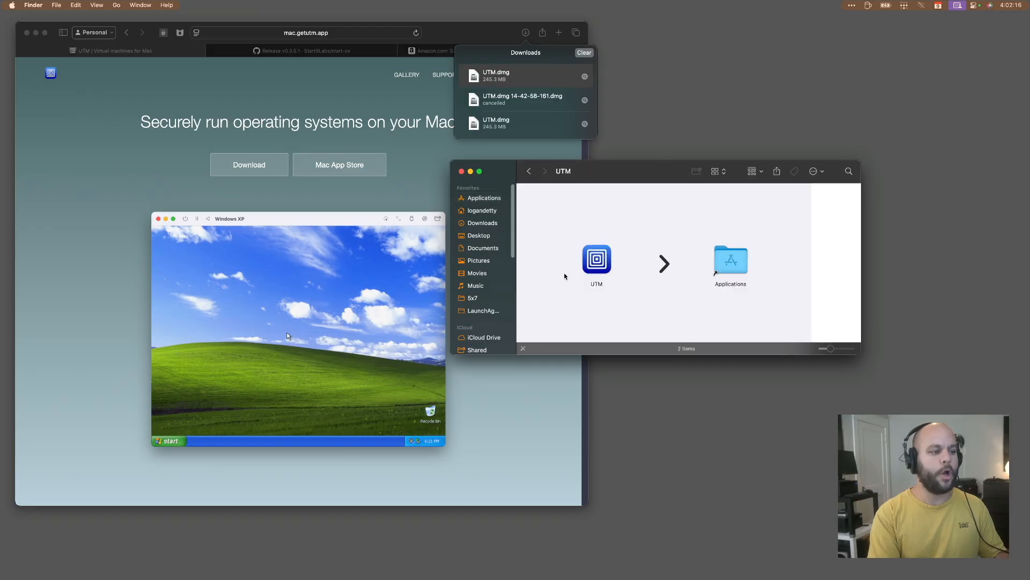
# Launch UTM from the Applications folder and close the Finder window.
pyautogui.doubleClick(730, 259)
pyautogui.doubleClick(558, 284)
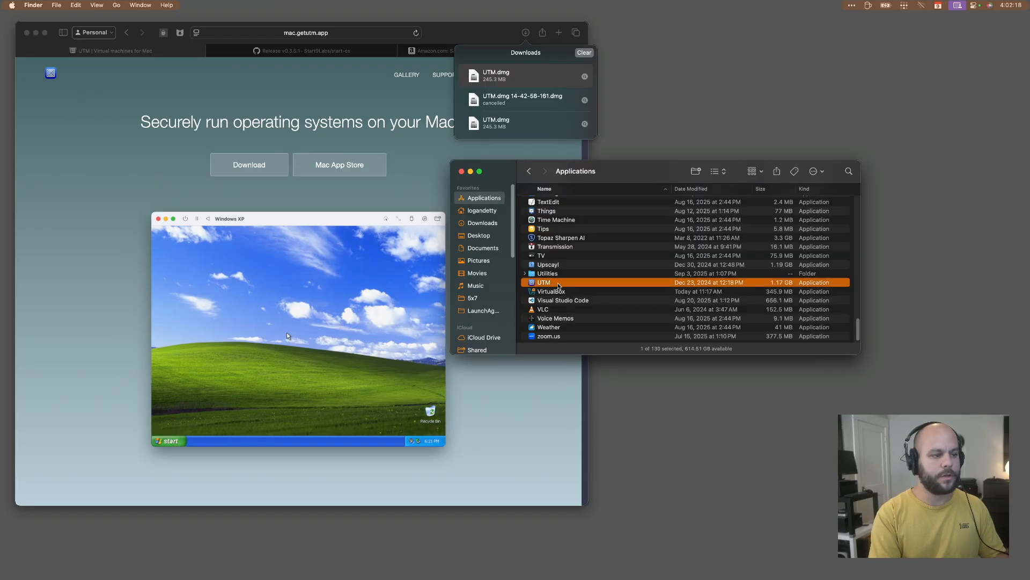
pyautogui.click(461, 171)
# Remove the existing start9 virtual machine from UTM and confirm the removal.
pyautogui.click(674, 70)
pyautogui.rightClick(674, 70)
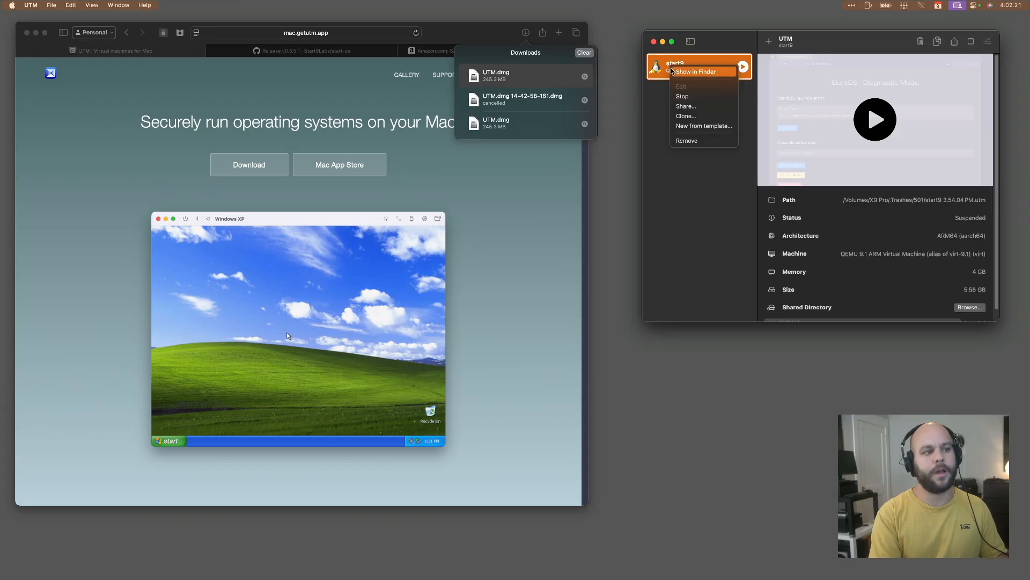
pyautogui.click(696, 141)
pyautogui.click(845, 206)
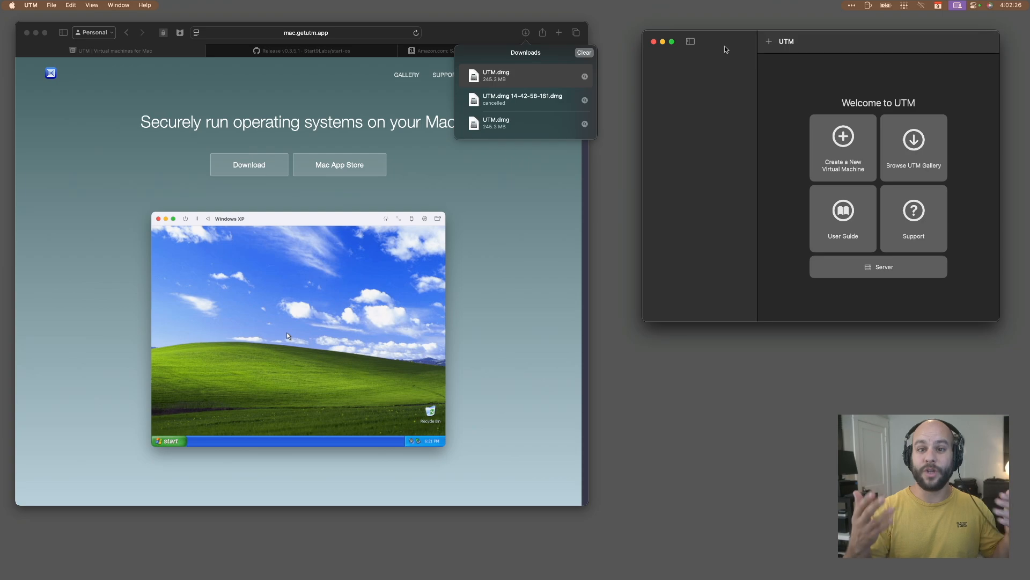
# Switch to Safari and open the Start9Labs start-os repository from its GitHub release page.
pyautogui.click(357, 68)
pyautogui.click(310, 49)
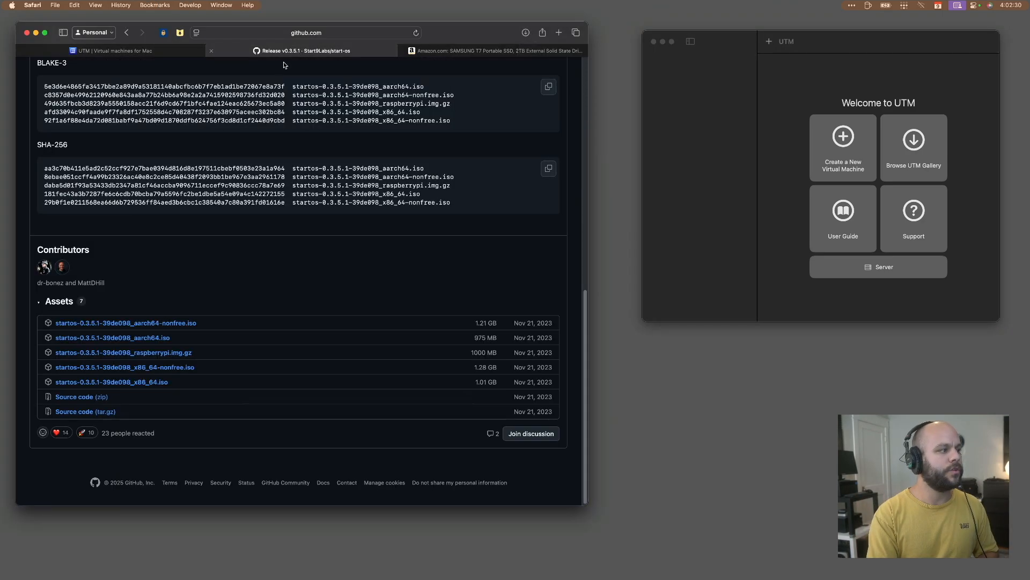
pyautogui.scroll(20, 273, 71)
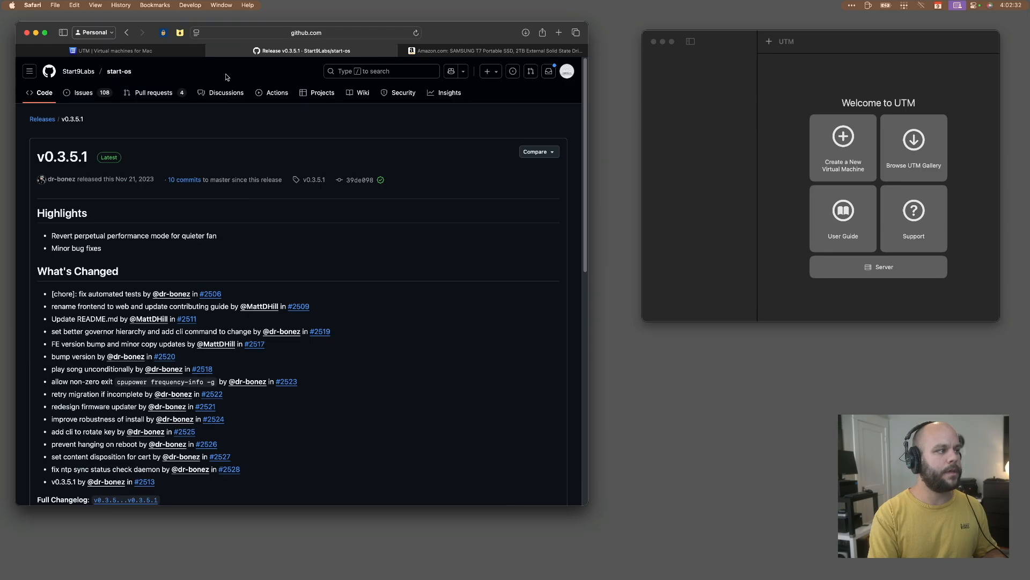
pyautogui.click(85, 69)
pyautogui.press('super+bracketleft')
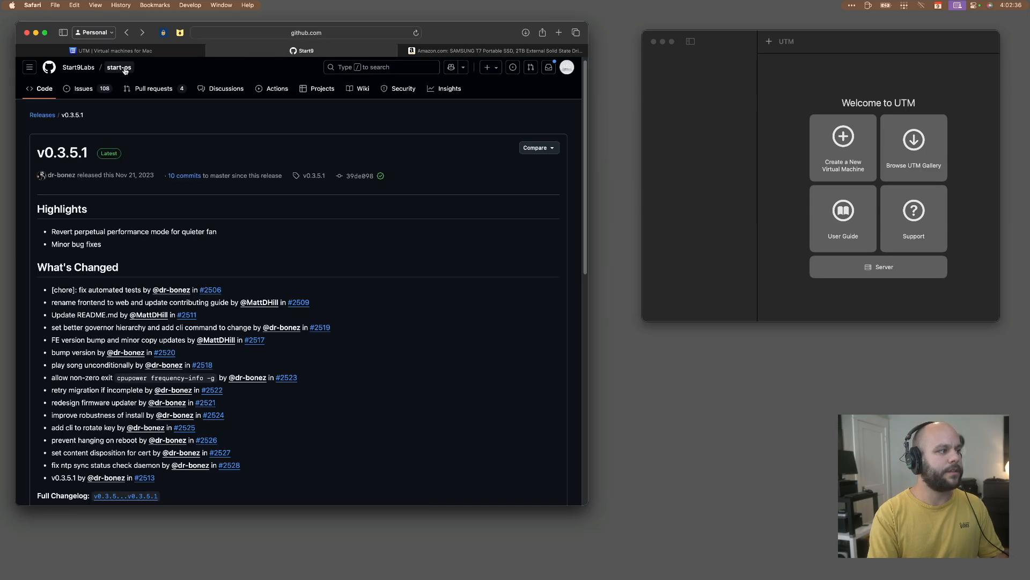
pyautogui.click(123, 69)
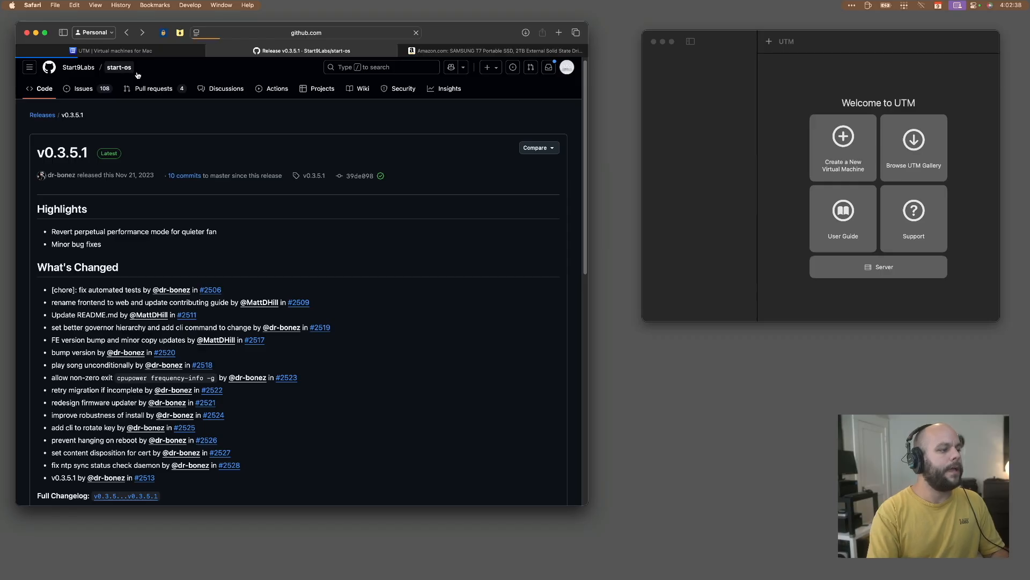
# Open the assets of the start-os v0.3.5.1 release and check this Mac's hardware information to choose the matching ISO.
pyautogui.scroll(-3, 448, 336)
pyautogui.scroll(3, 460, 291)
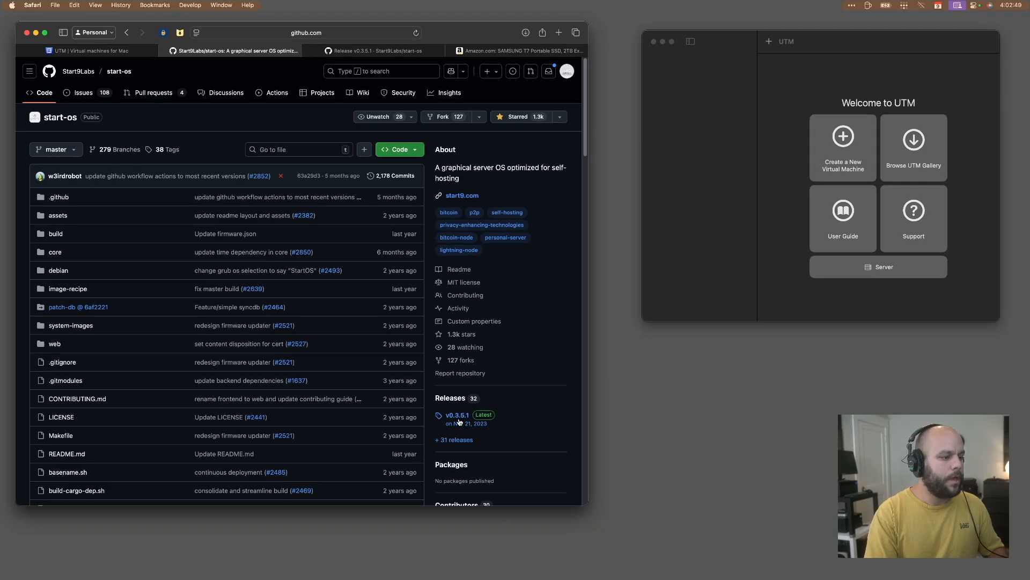
pyautogui.click(459, 418)
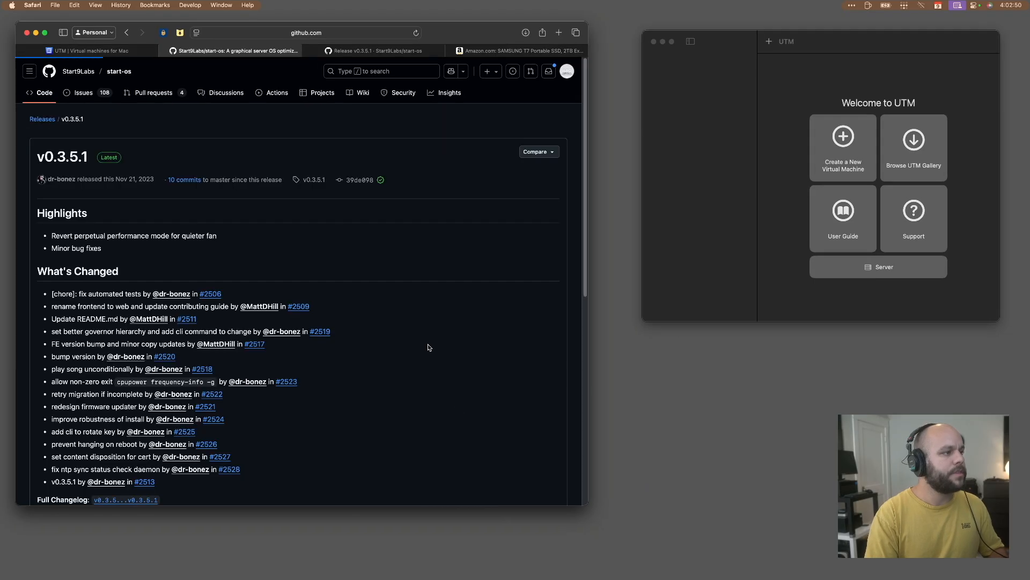
pyautogui.scroll(-15, 292, 237)
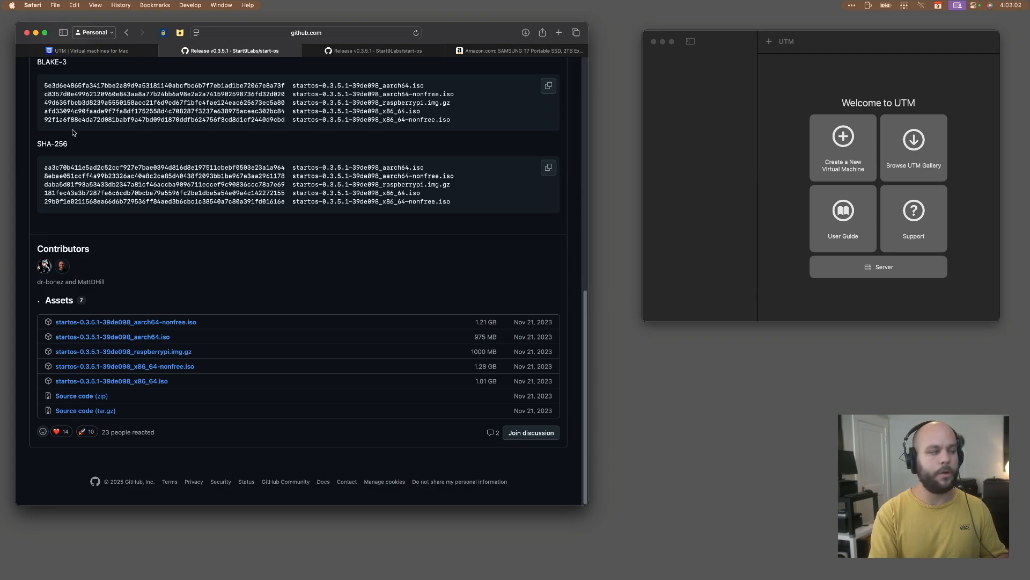
pyautogui.click(13, 6)
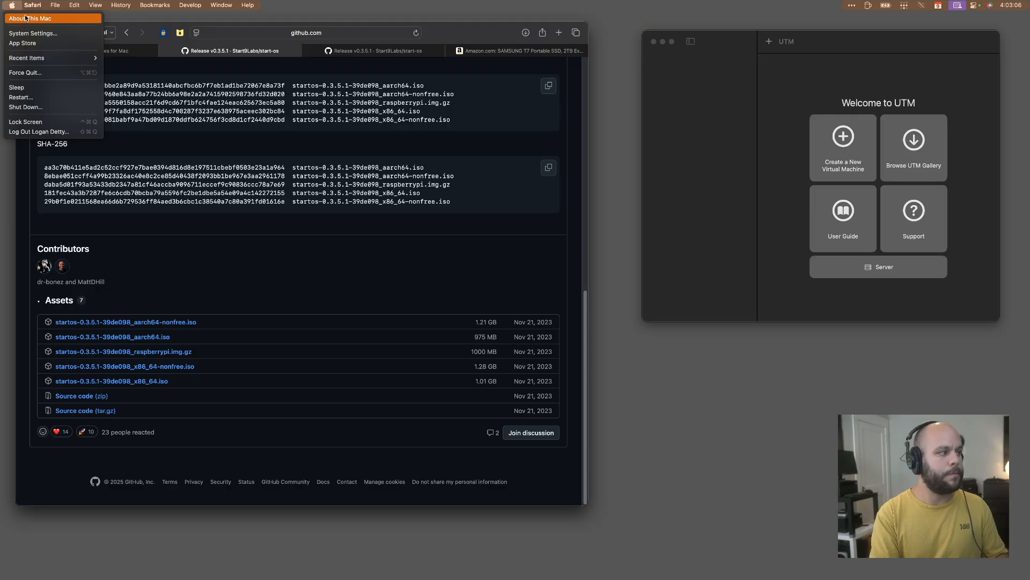
pyautogui.click(167, 270)
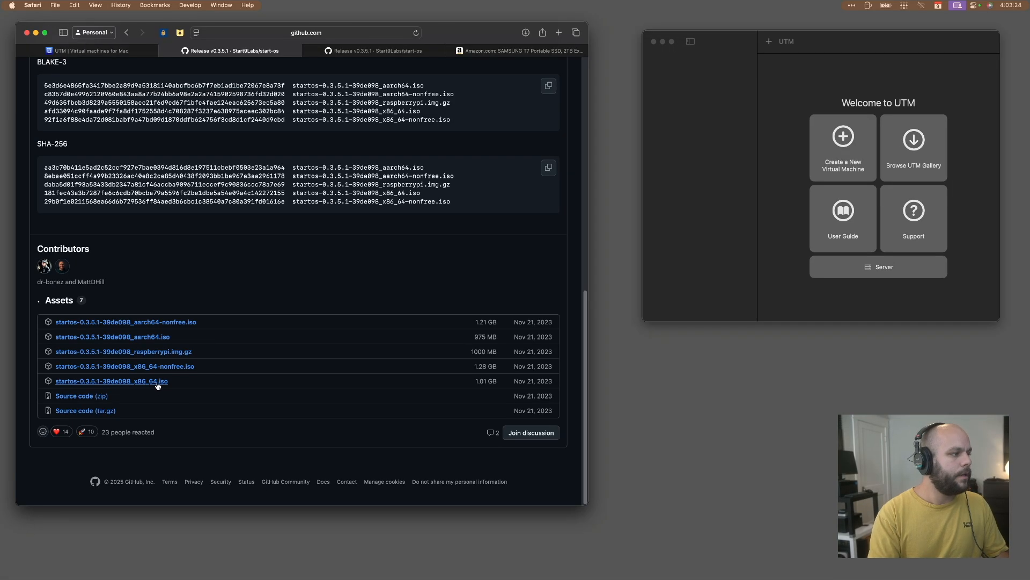
# Start a new virtual machine in UTM using Virtualize with Linux as the operating system.
pyautogui.click(741, 116)
pyautogui.click(849, 142)
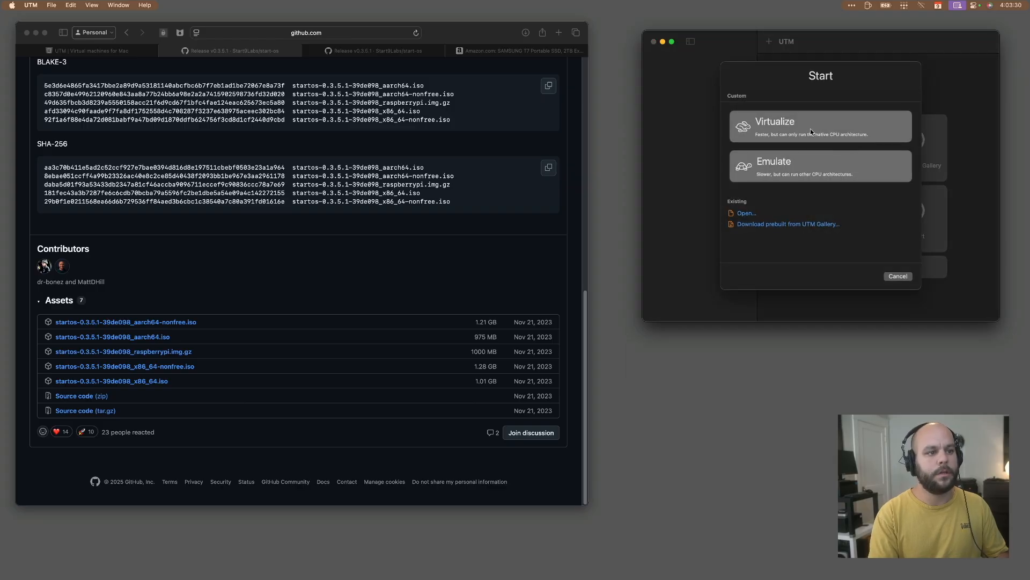
pyautogui.click(811, 128)
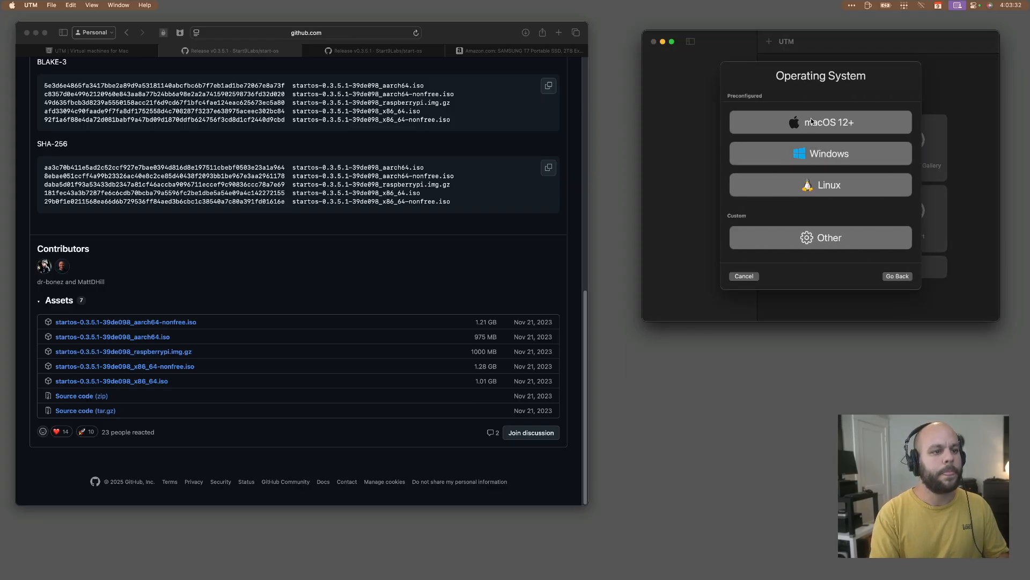
pyautogui.click(825, 185)
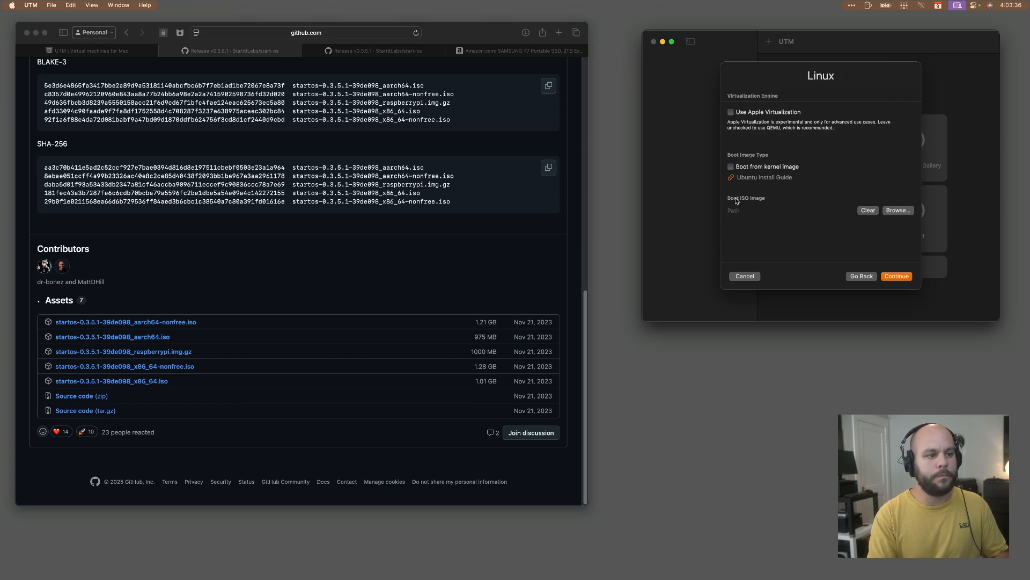
# Use startos-0.3.5.1-39de098_aarch64.iso from Downloads as the boot ISO and accept the default hardware settings.
pyautogui.click(896, 211)
pyautogui.click(815, 168)
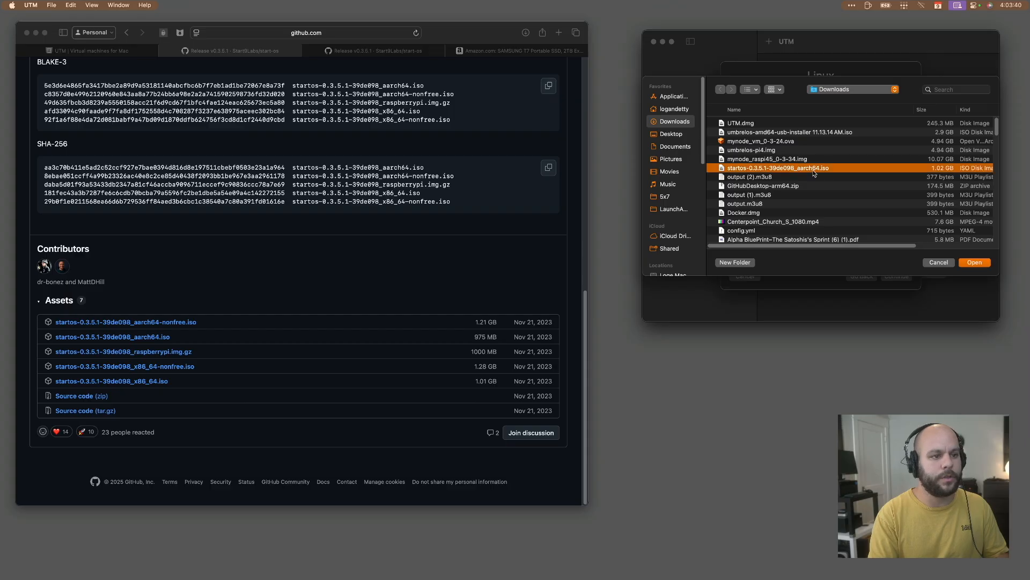
pyautogui.click(971, 263)
pyautogui.click(909, 276)
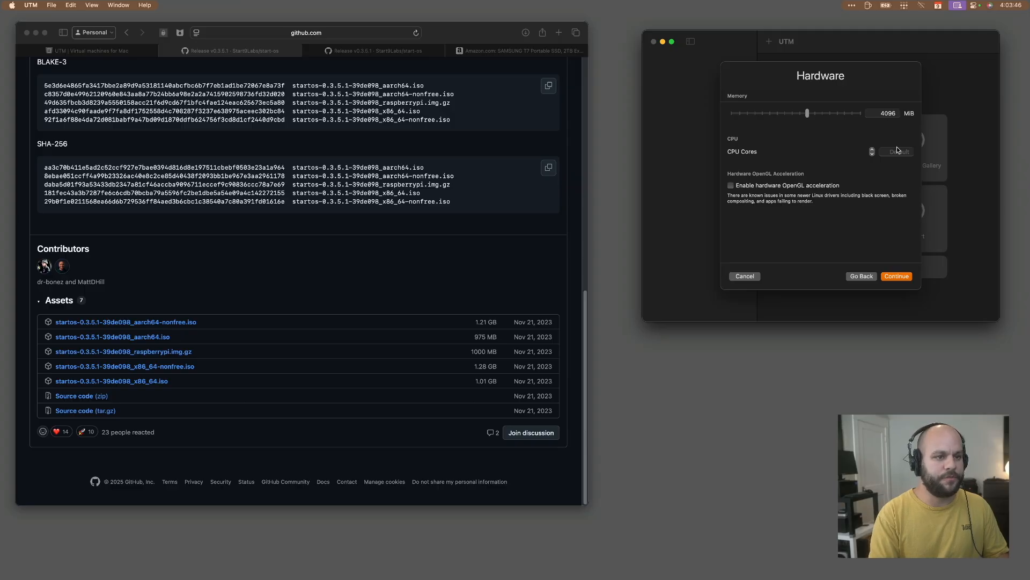
pyautogui.click(895, 277)
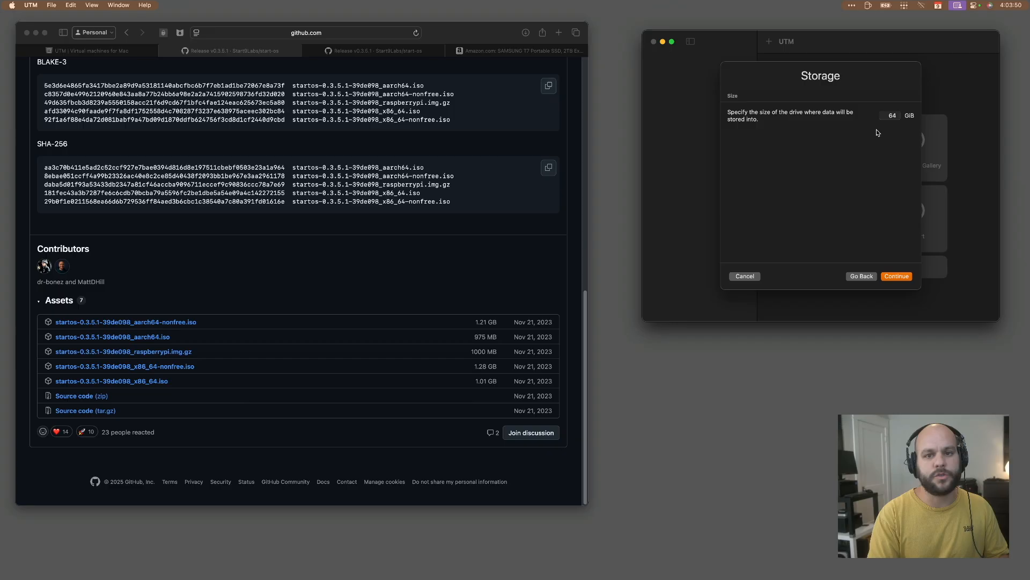
# Review the SAMSUNG T7 Portable SSD on Amazon in Safari and select its 2 TB capacity.
pyautogui.click(886, 116)
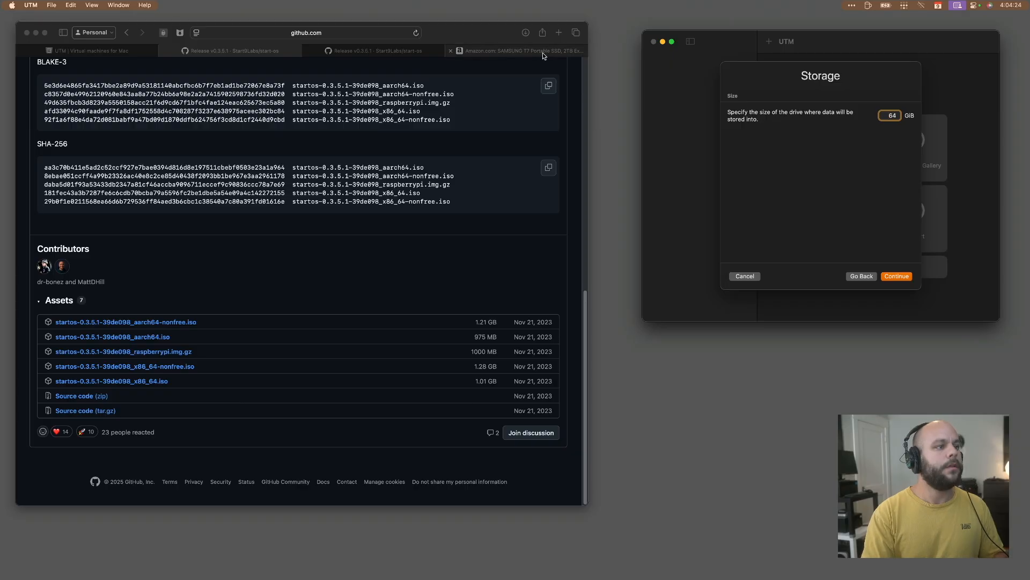
pyautogui.click(425, 65)
pyautogui.scroll(-1, 421, 192)
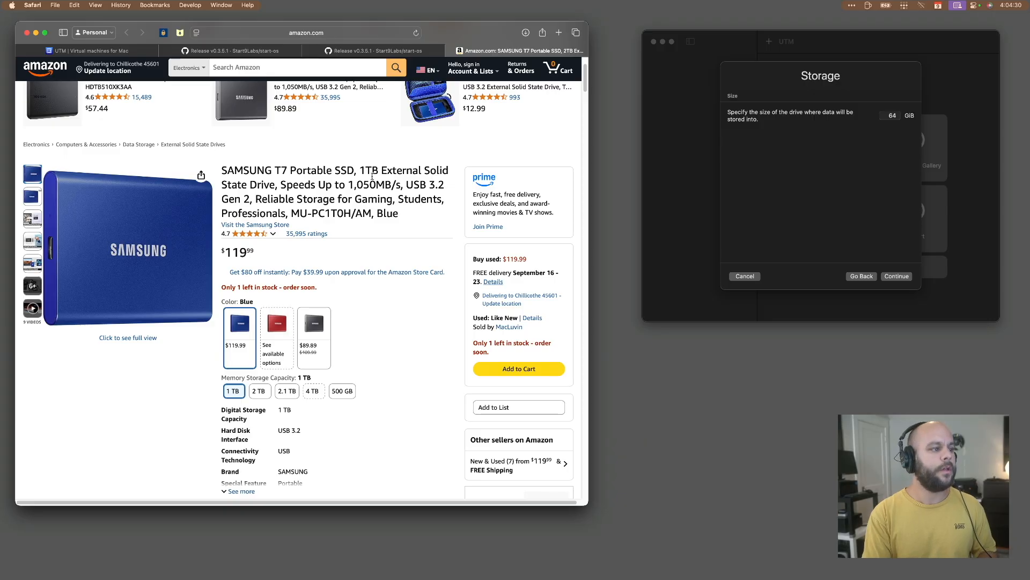
pyautogui.moveTo(352, 170); pyautogui.dragTo(406, 169)
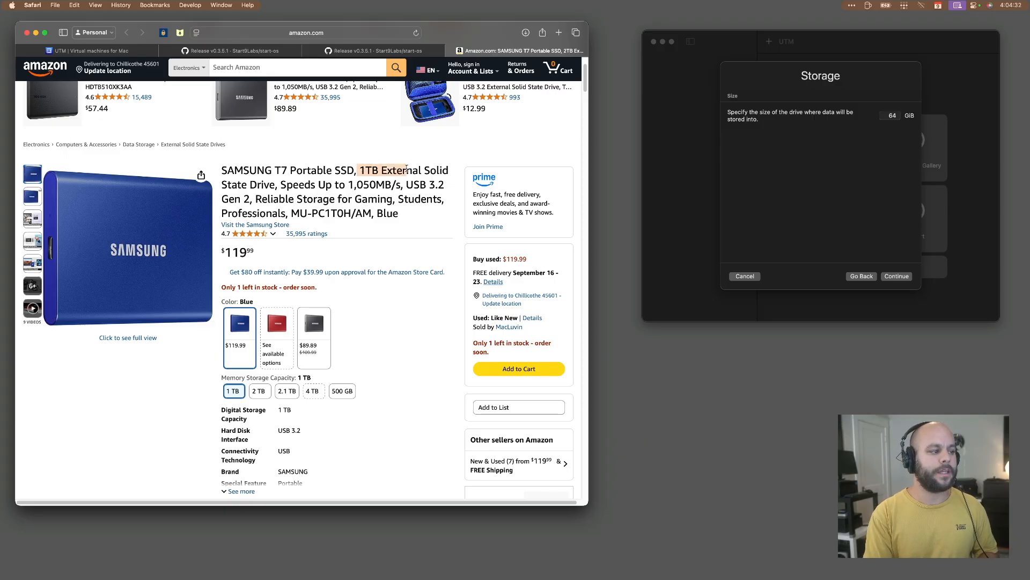
pyautogui.click(259, 391)
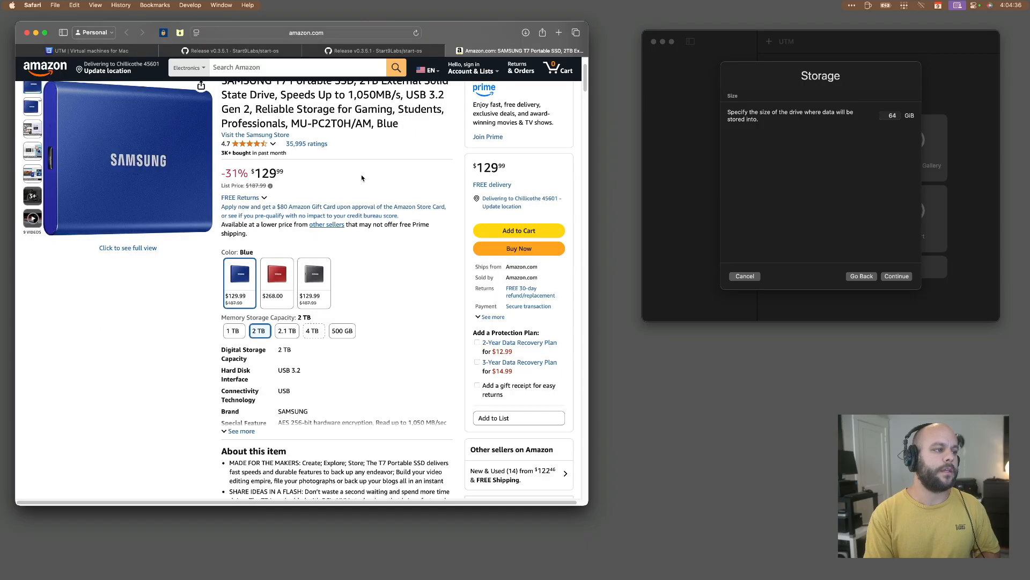
pyautogui.moveTo(388, 190); pyautogui.dragTo(439, 192)
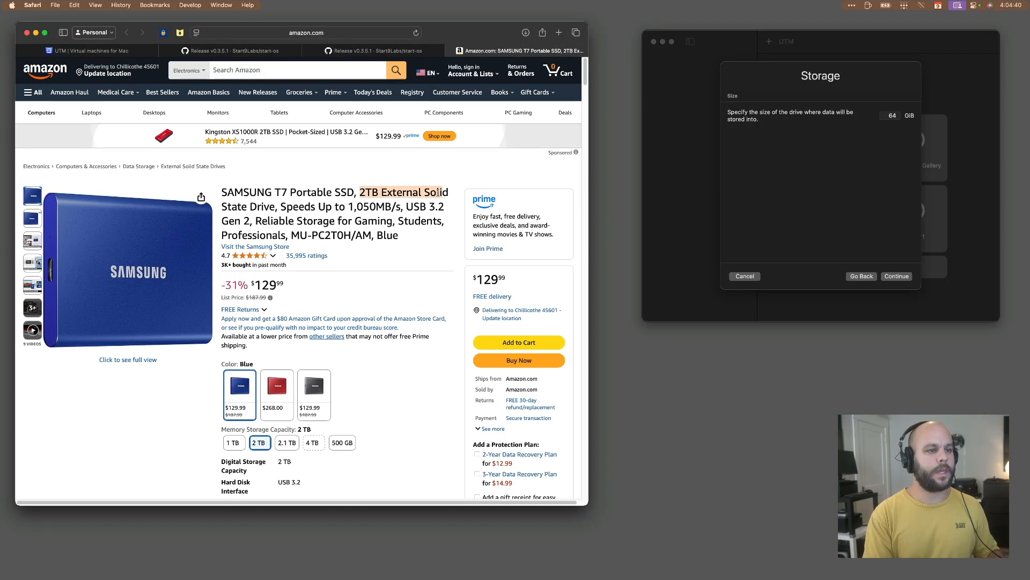
pyautogui.click(433, 197)
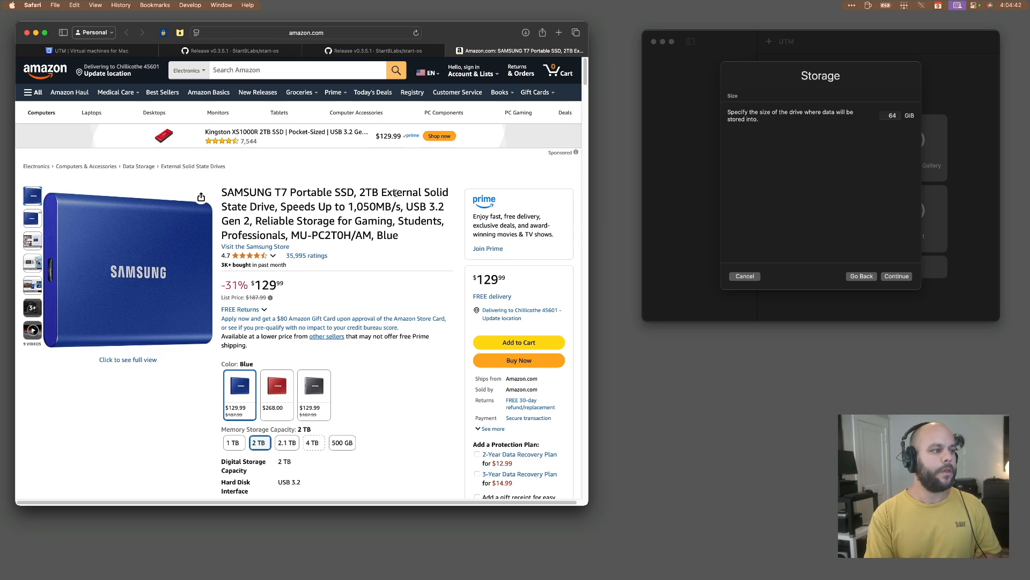
# Set the virtual machine's storage size to 1999 GiB in UTM and continue to the shared directory settings.
pyautogui.click(890, 115)
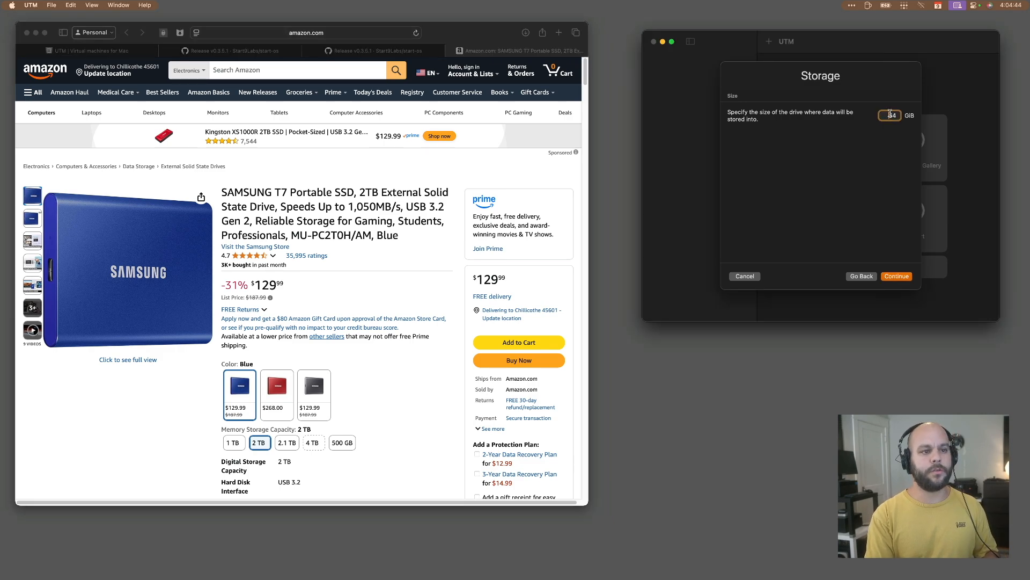
pyautogui.write('1')
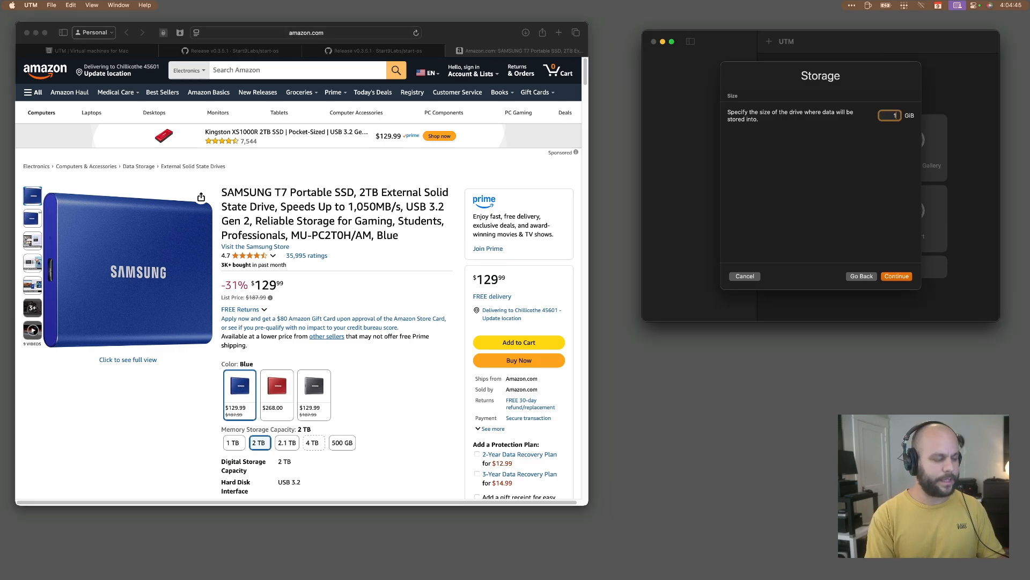
pyautogui.click(410, 211)
pyautogui.moveTo(355, 196); pyautogui.dragTo(406, 196)
pyautogui.click(907, 111)
pyautogui.write('999')
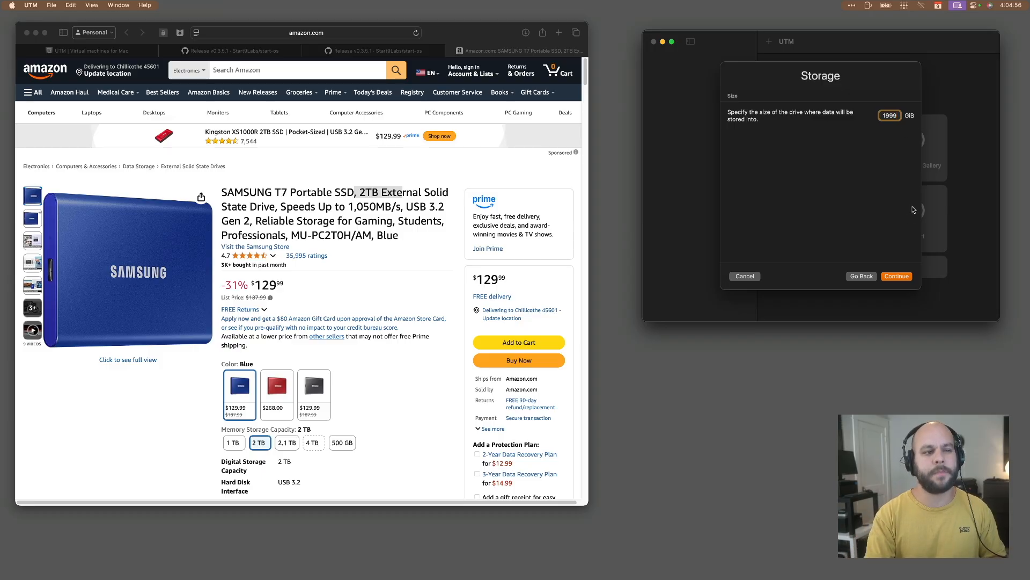
pyautogui.click(899, 276)
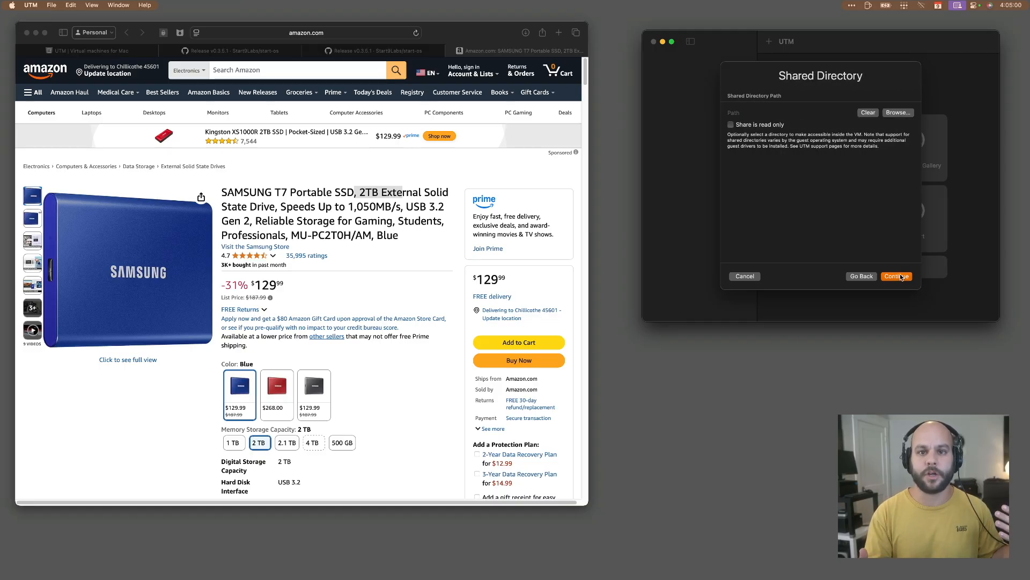
# Go back to the storage settings, re-enter the drive size as 1999 GiB and continue.
pyautogui.click(862, 277)
pyautogui.click(888, 115)
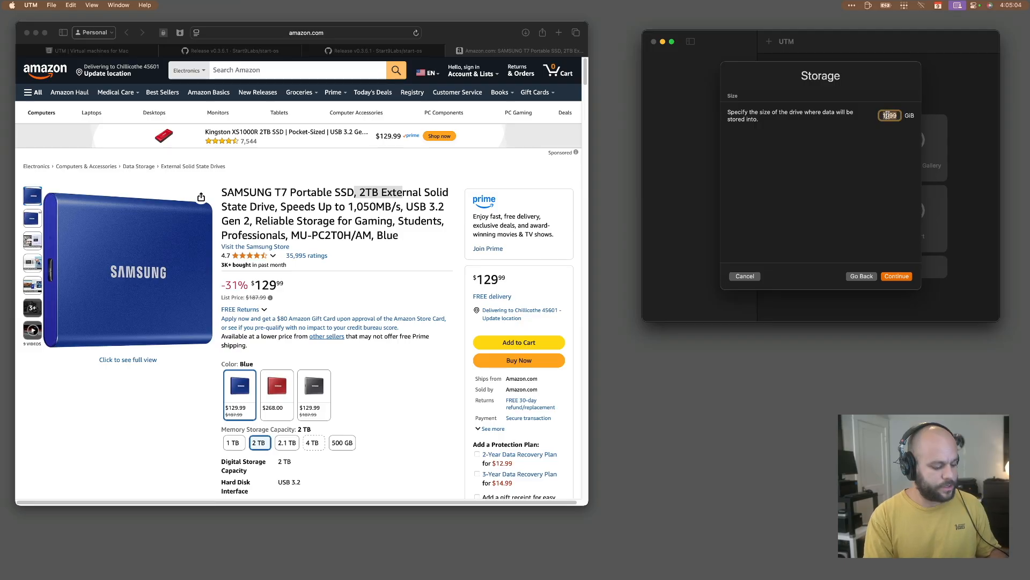
pyautogui.write('64')
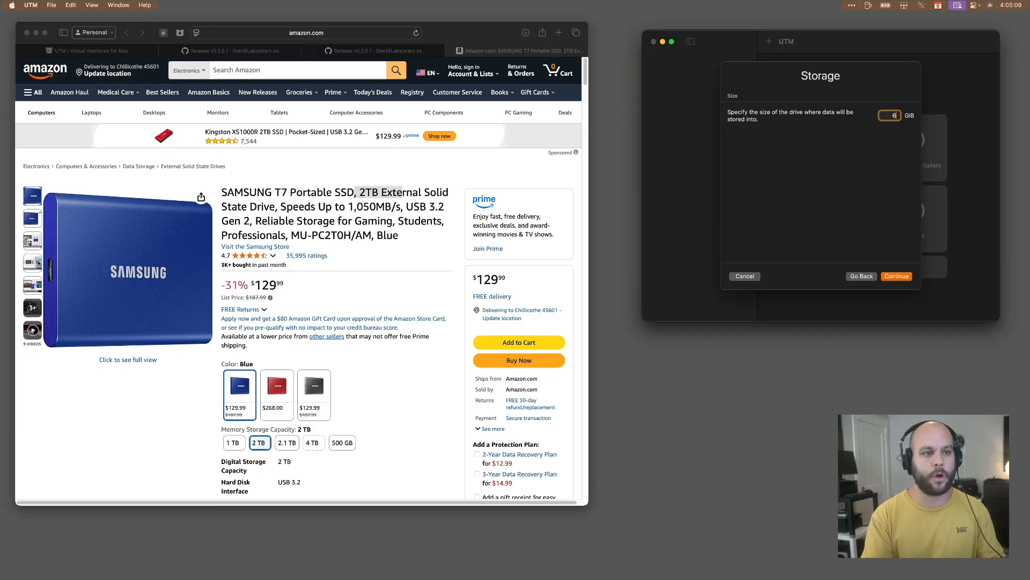
pyautogui.write('1999')
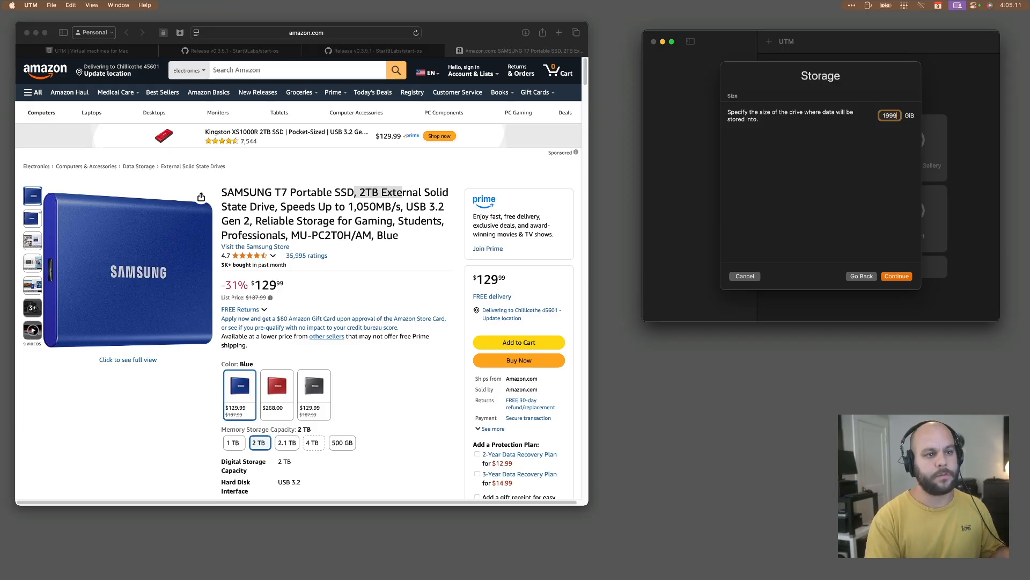
pyautogui.click(900, 277)
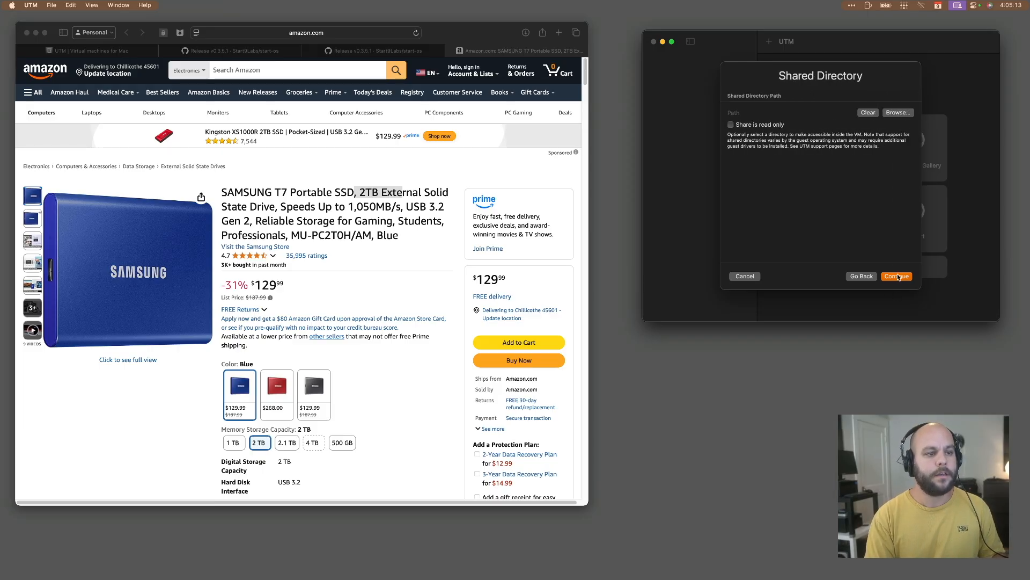
# Skip the shared directory, name the virtual machine start9 and save it.
pyautogui.click(899, 277)
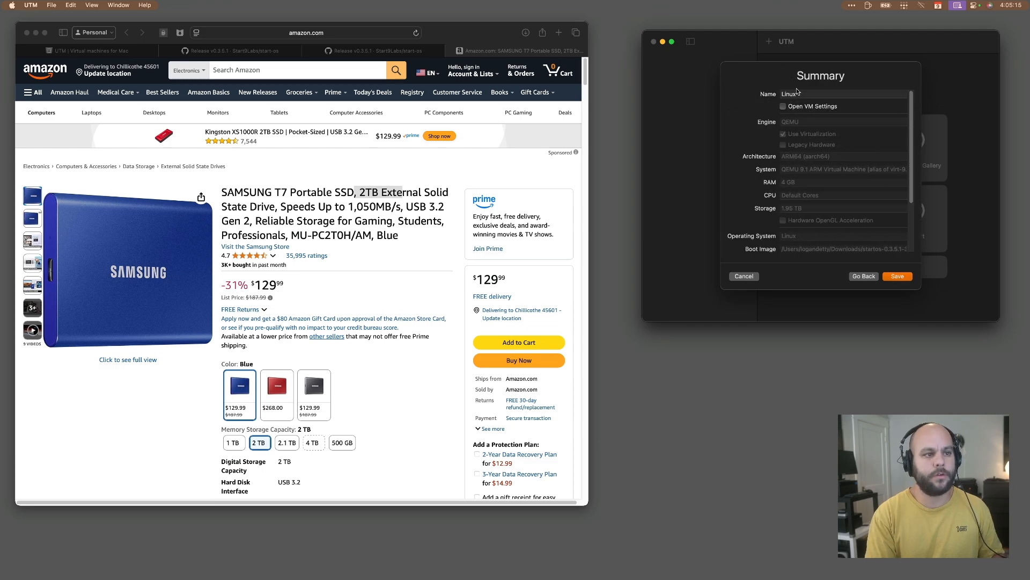
pyautogui.click(801, 95)
pyautogui.write('start9')
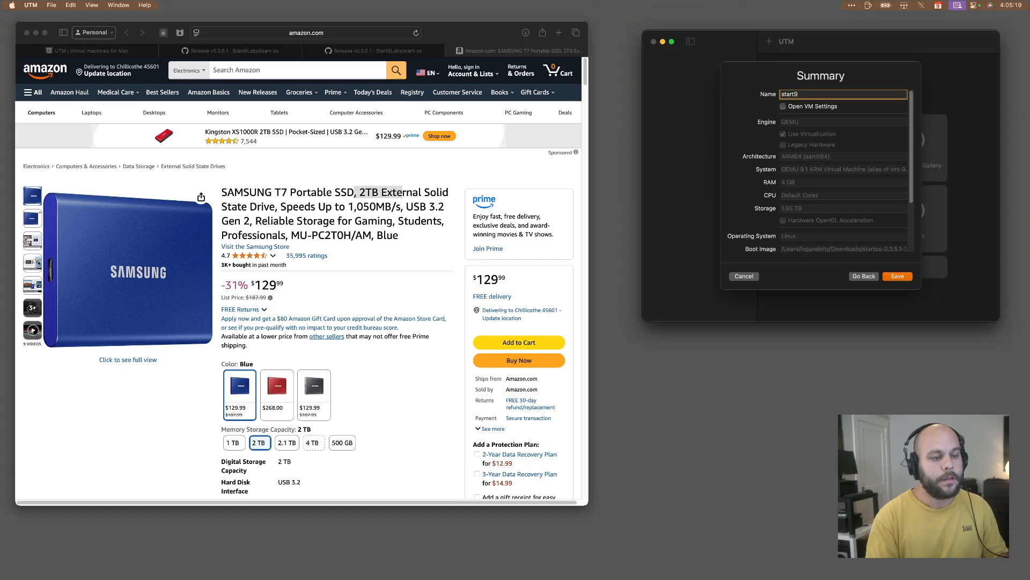
pyautogui.click(896, 275)
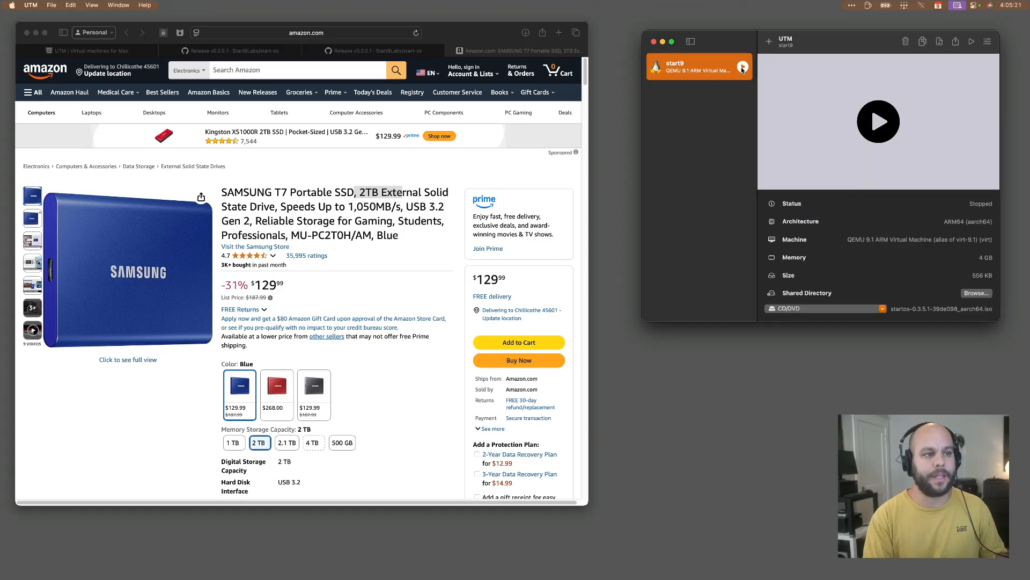
# Start the start9 virtual machine, get the Safari window out of the way and reposition the virtual machine's display window.
pyautogui.click(742, 68)
pyautogui.click(37, 33)
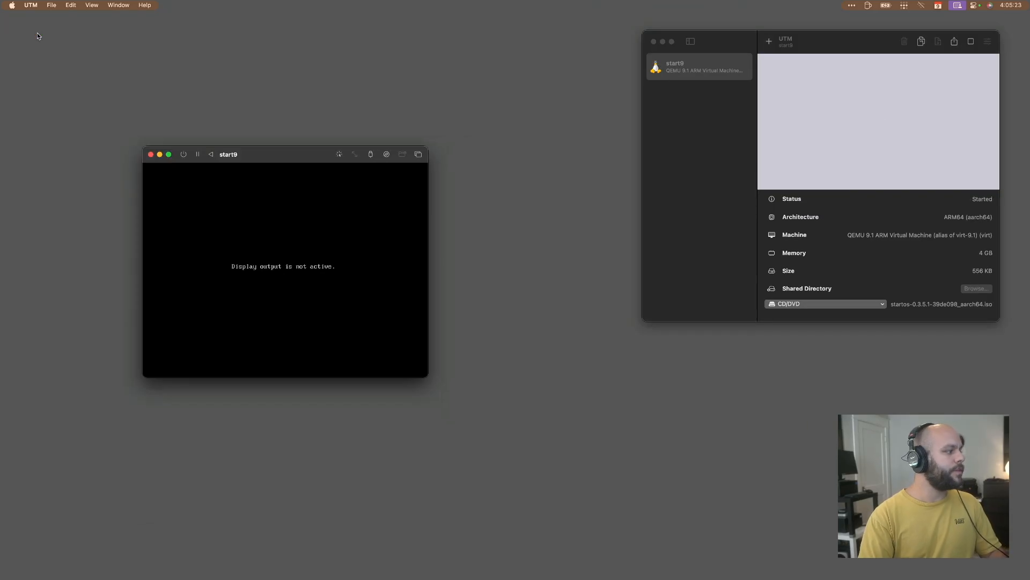
pyautogui.moveTo(328, 153); pyautogui.dragTo(276, 71)
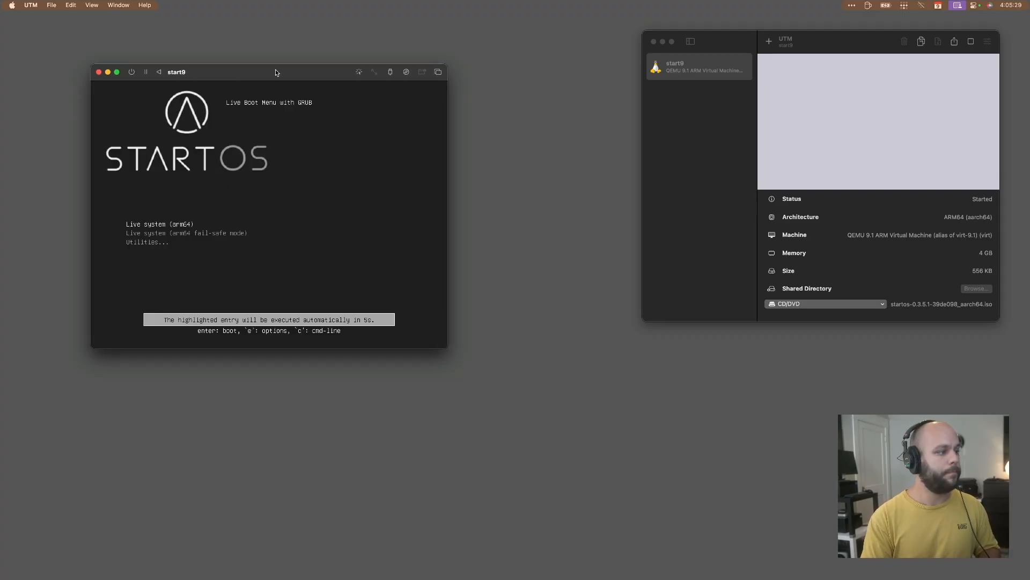
pyautogui.moveTo(275, 70); pyautogui.dragTo(272, 65)
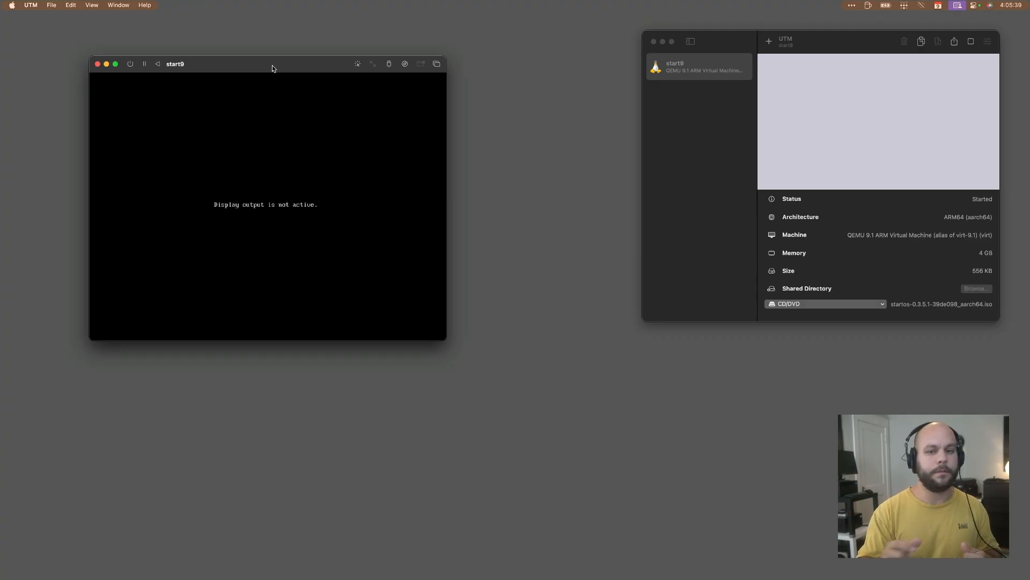
pyautogui.moveTo(272, 66); pyautogui.dragTo(246, 45)
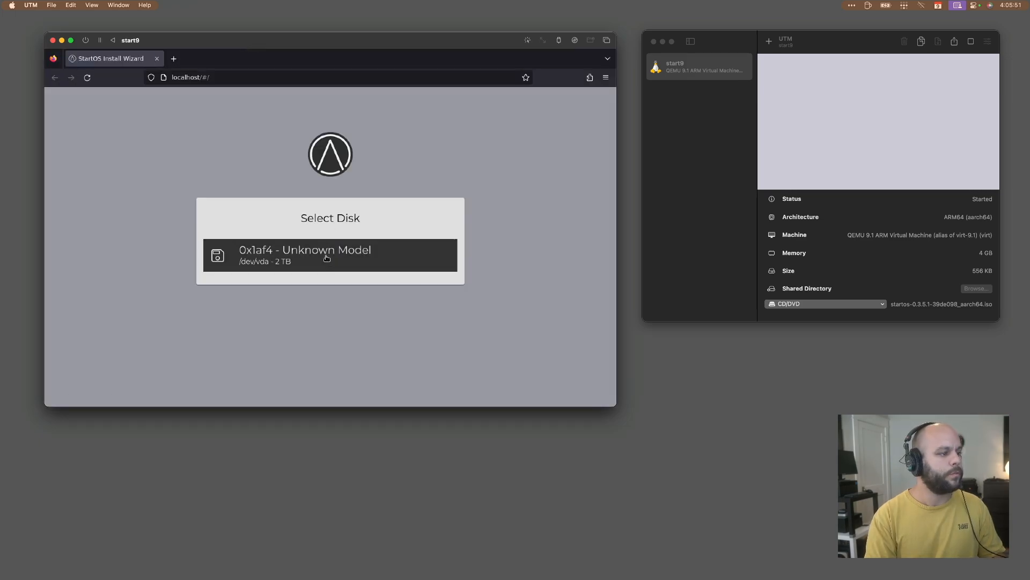
# Install StartOS on the 2 TB disk /dev/vda, accepting that it is erased, and reboot.
pyautogui.click(277, 267)
pyautogui.click(341, 265)
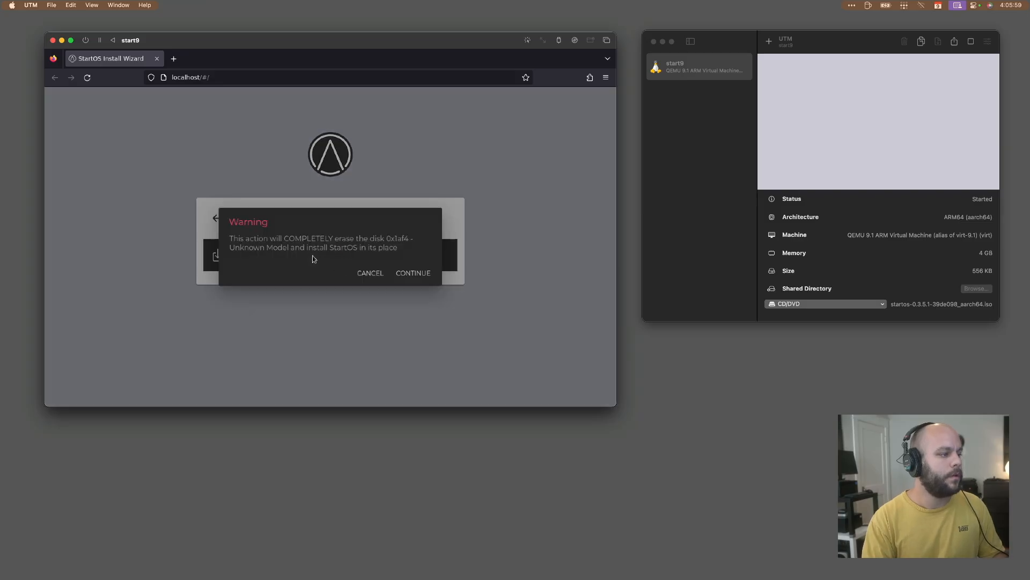
pyautogui.click(411, 274)
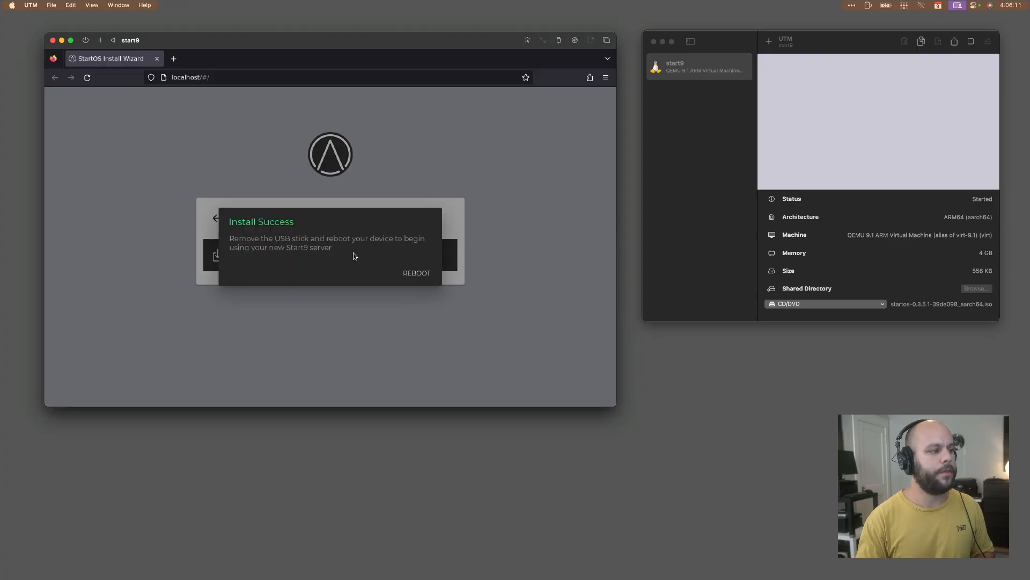
pyautogui.click(419, 273)
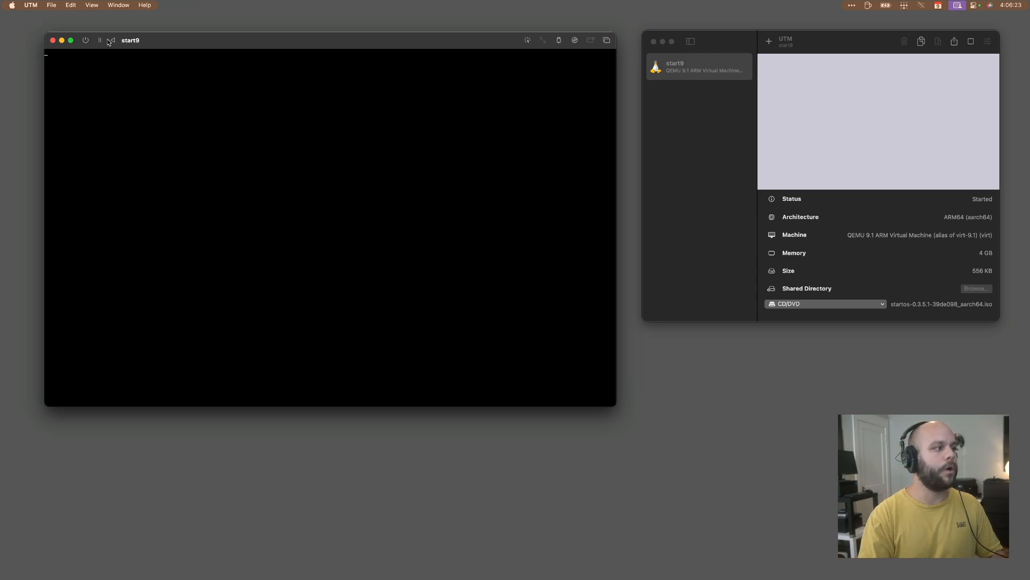
# Force the virtual machine off and clear startos-0.3.5.1-39de098_aarch64.iso from its CD/DVD drive.
pyautogui.click(85, 40)
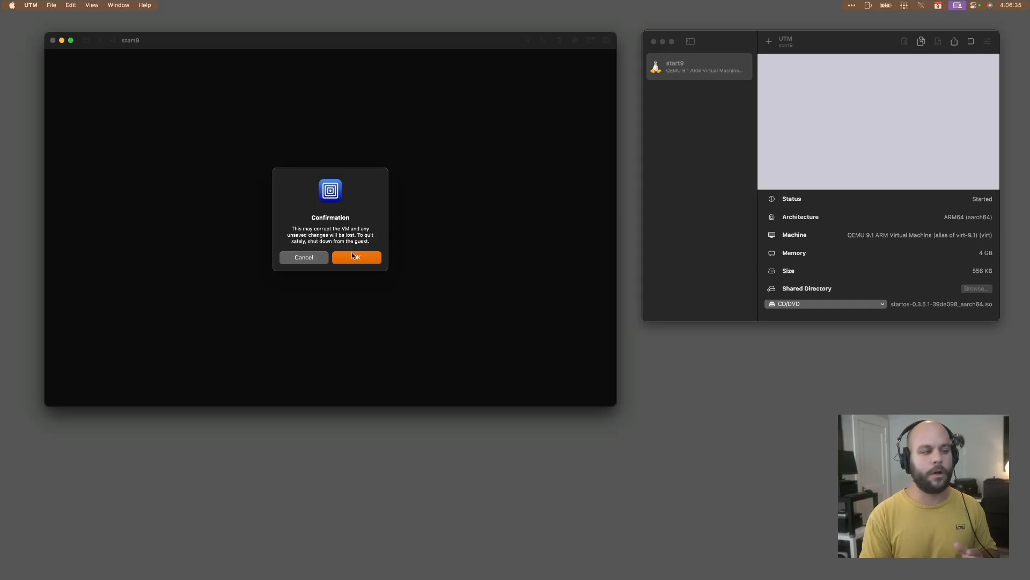
pyautogui.click(352, 254)
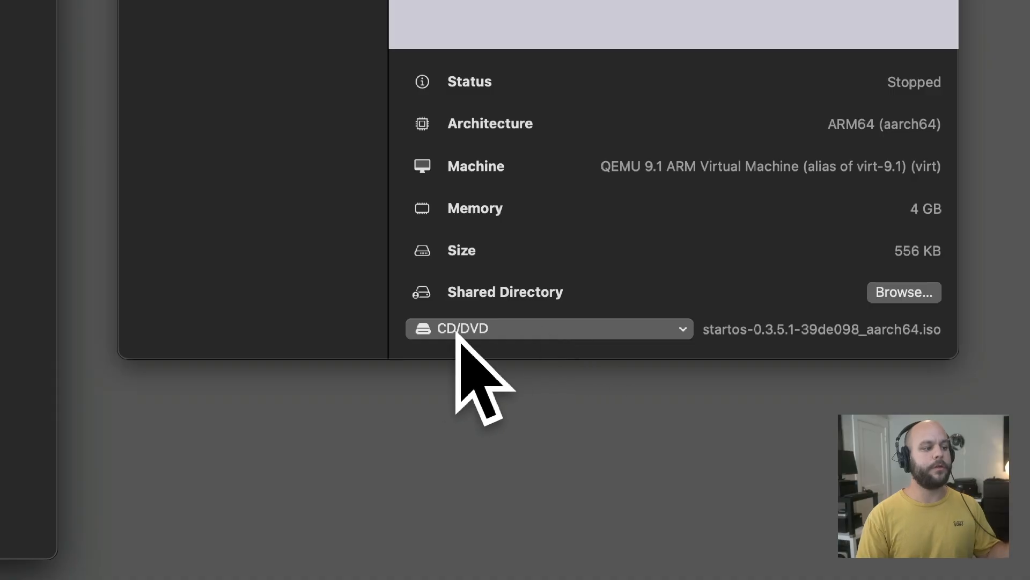
pyautogui.click(643, 334)
pyautogui.click(612, 384)
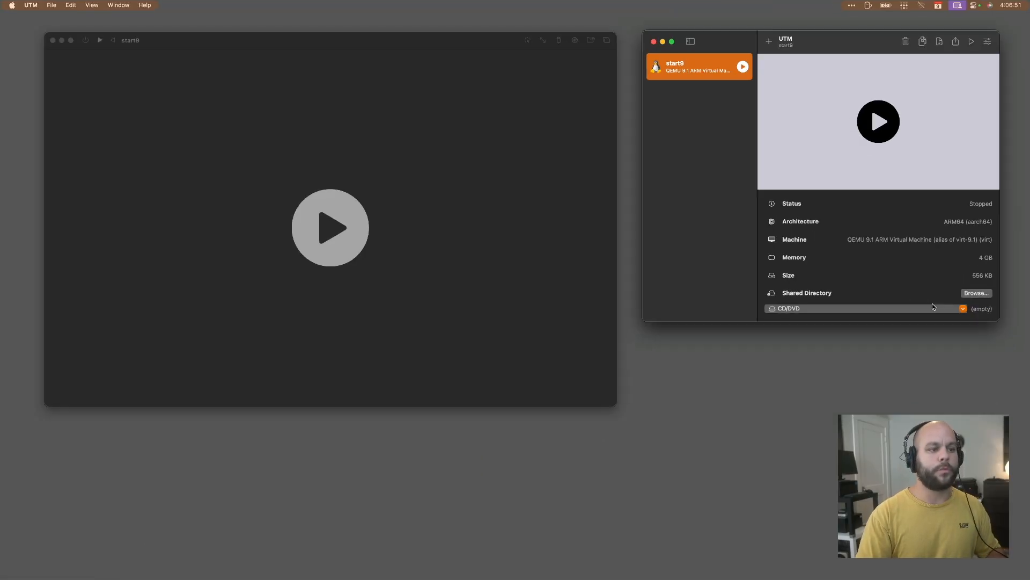
# Boot the virtual machine into StartOS v0.3.5.1 and start a fresh setup with /dev/vda4 as the storage drive.
pyautogui.click(329, 221)
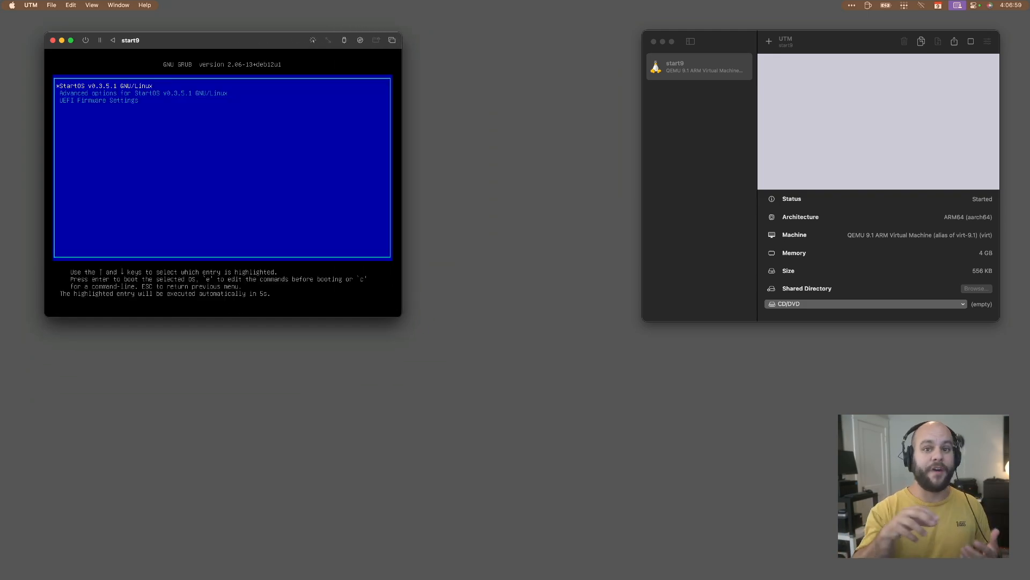
pyautogui.press('Return')
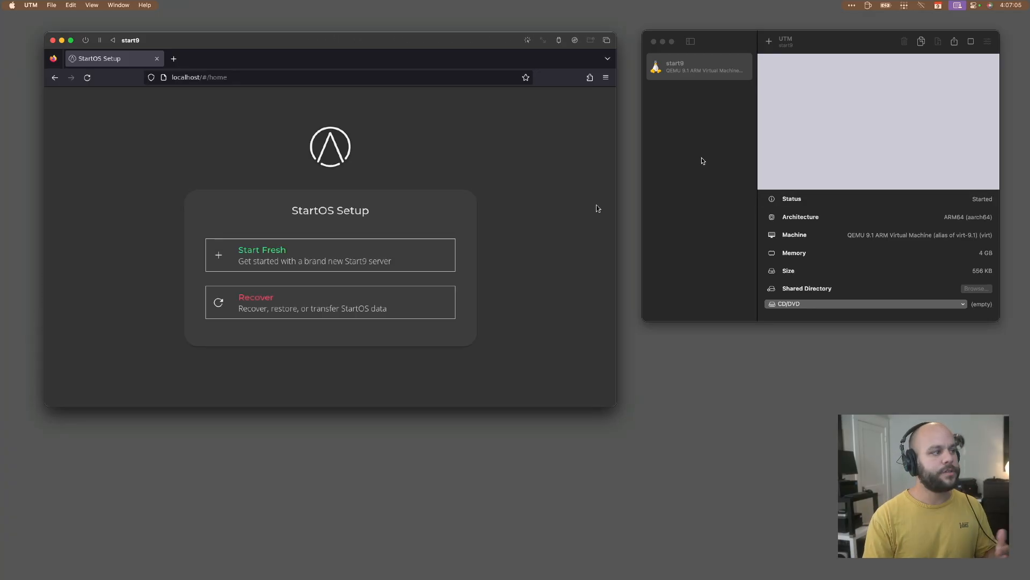
pyautogui.click(294, 255)
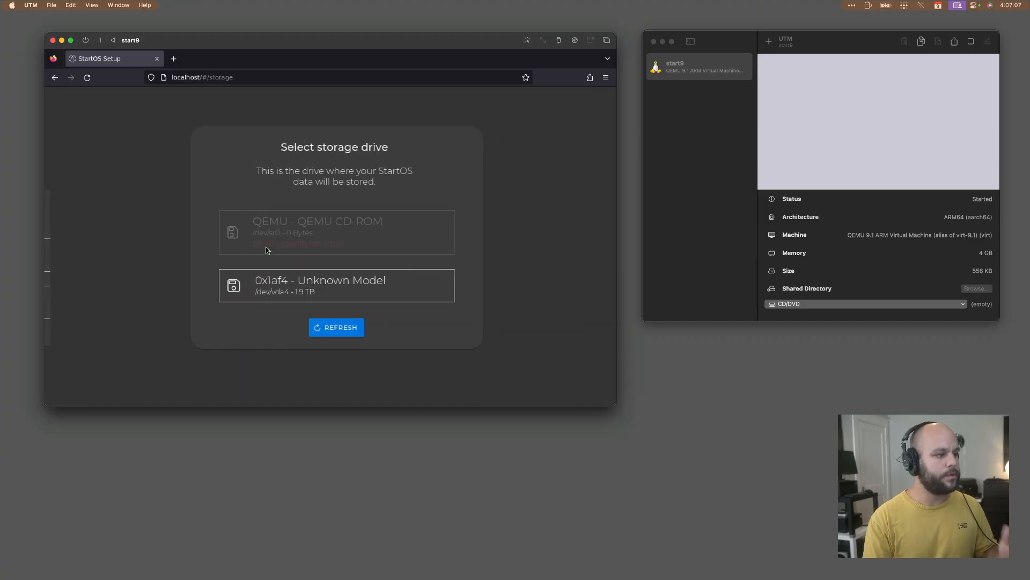
pyautogui.click(292, 282)
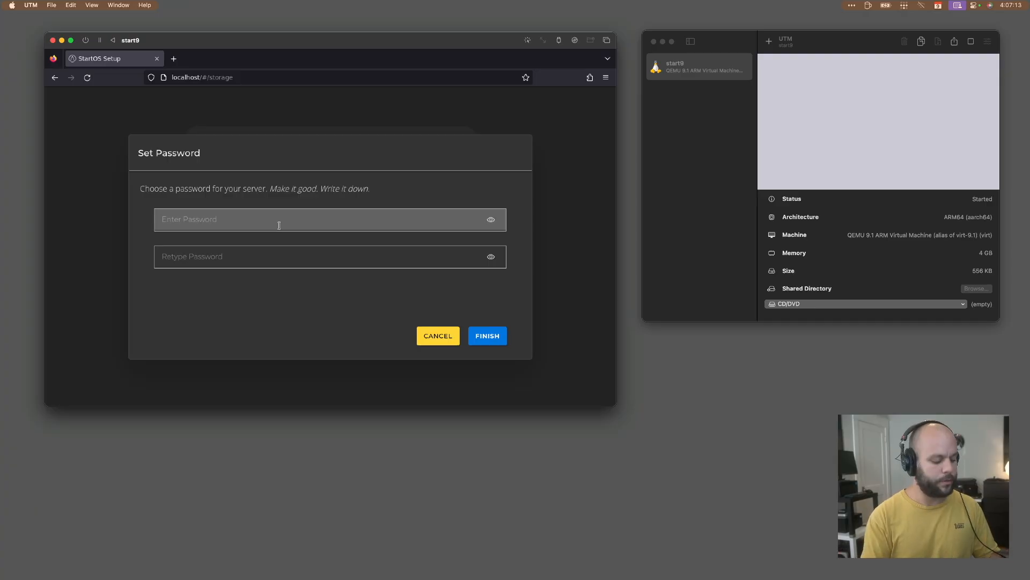
# Enter the new server password, retype it to match and finish the StartOS setup.
pyautogui.write('123456')
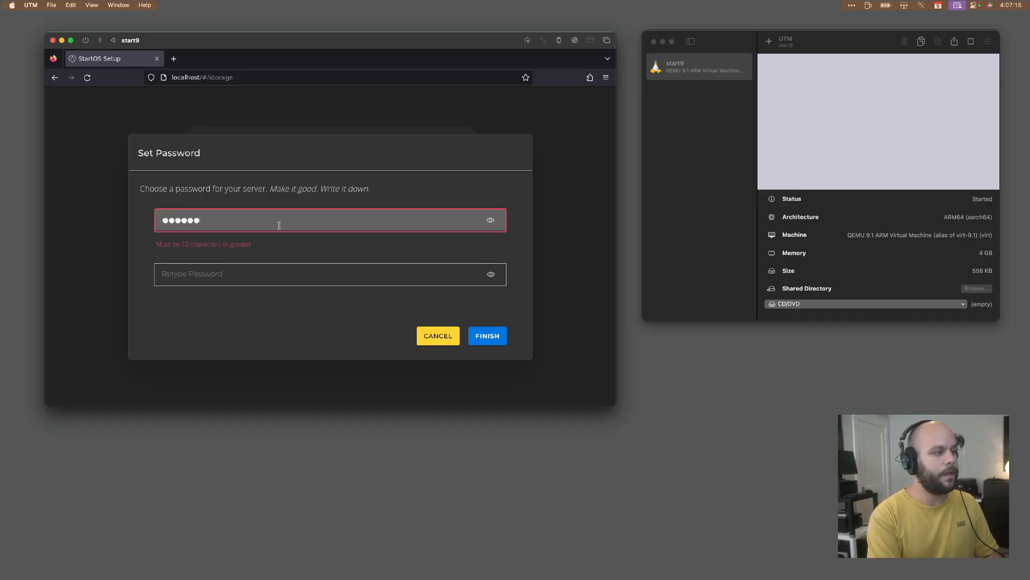
pyautogui.write('7890123')
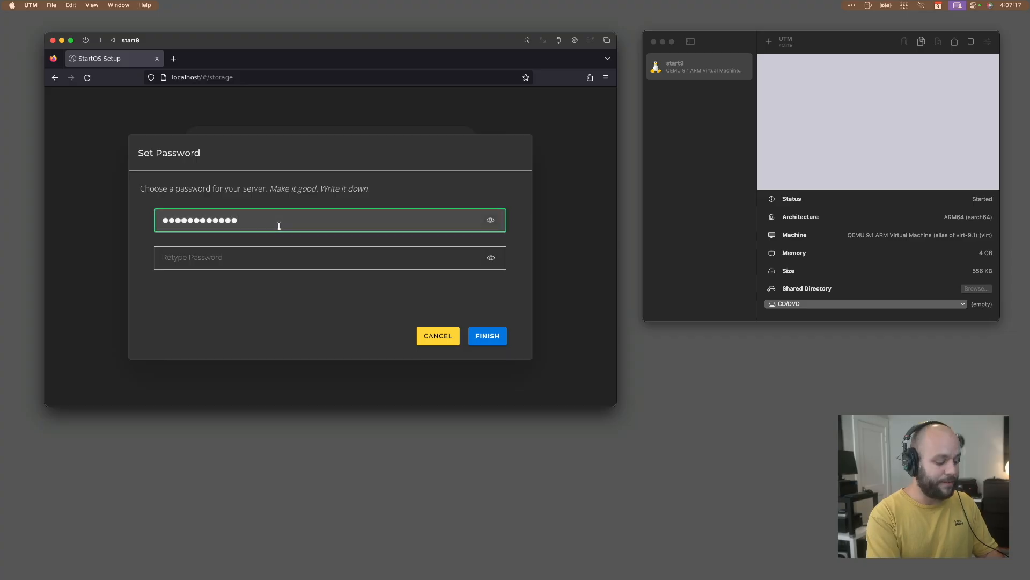
pyautogui.press('Tab')
pyautogui.write('123456')
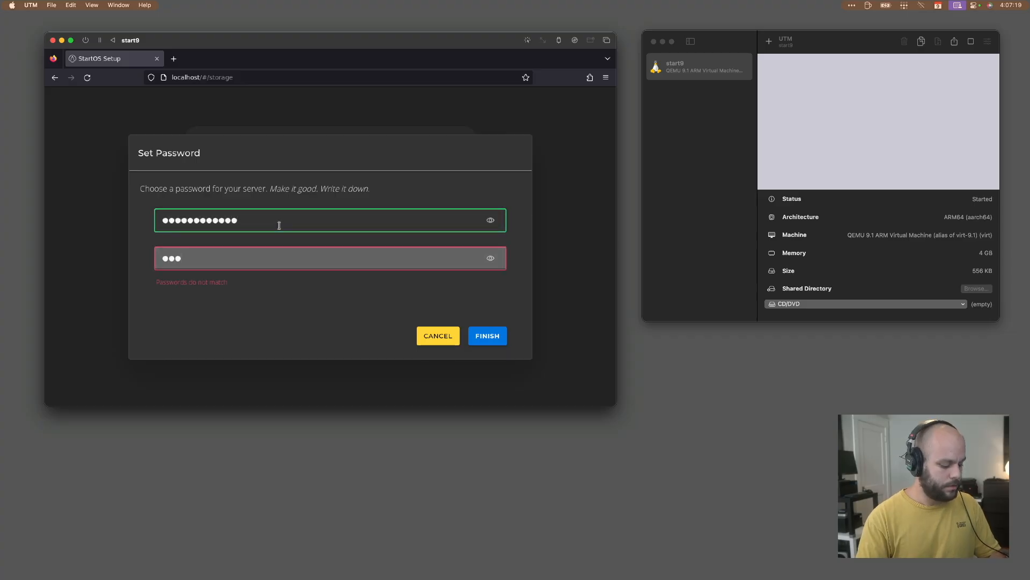
pyautogui.write('7890123')
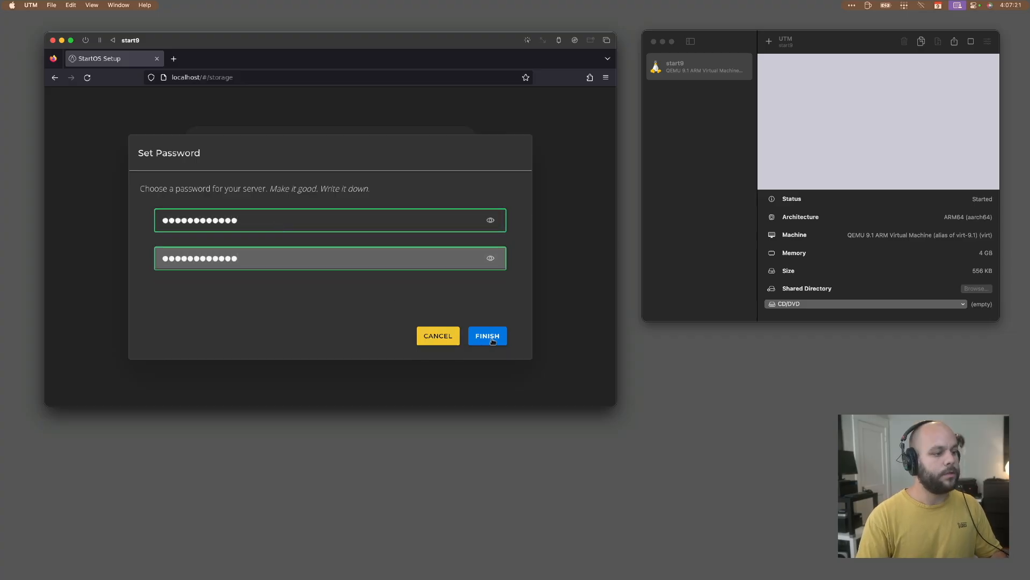
pyautogui.click(495, 339)
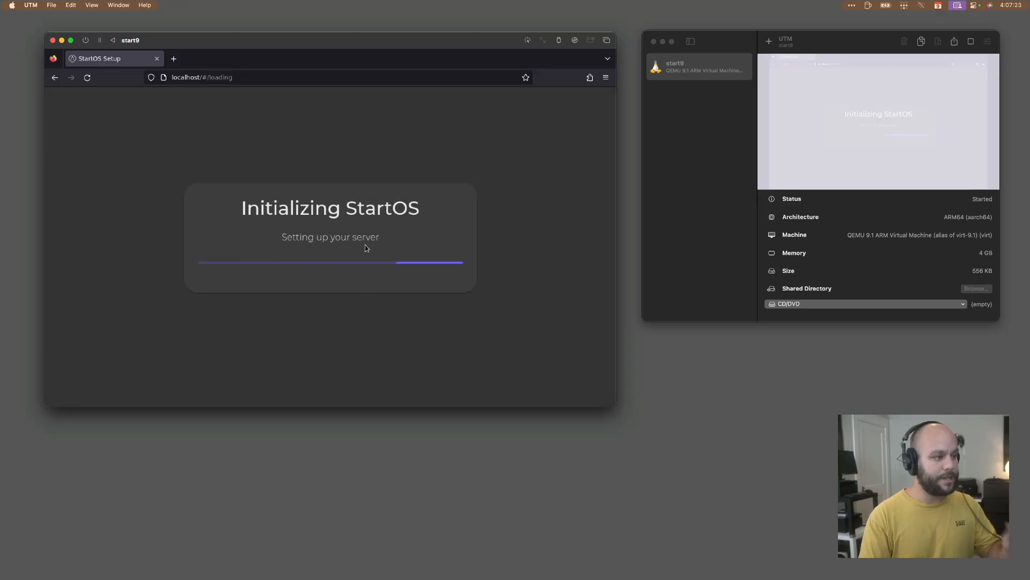
# Show the start9 virtual machine's file in Finder and place that window beneath the UTM library window.
pyautogui.click(704, 177)
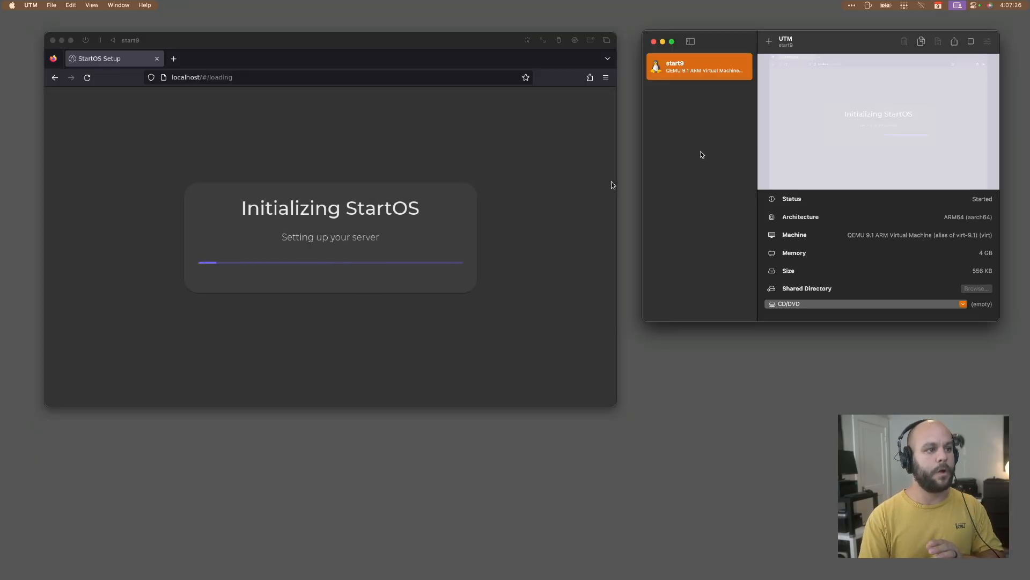
pyautogui.rightClick(699, 69)
pyautogui.click(705, 70)
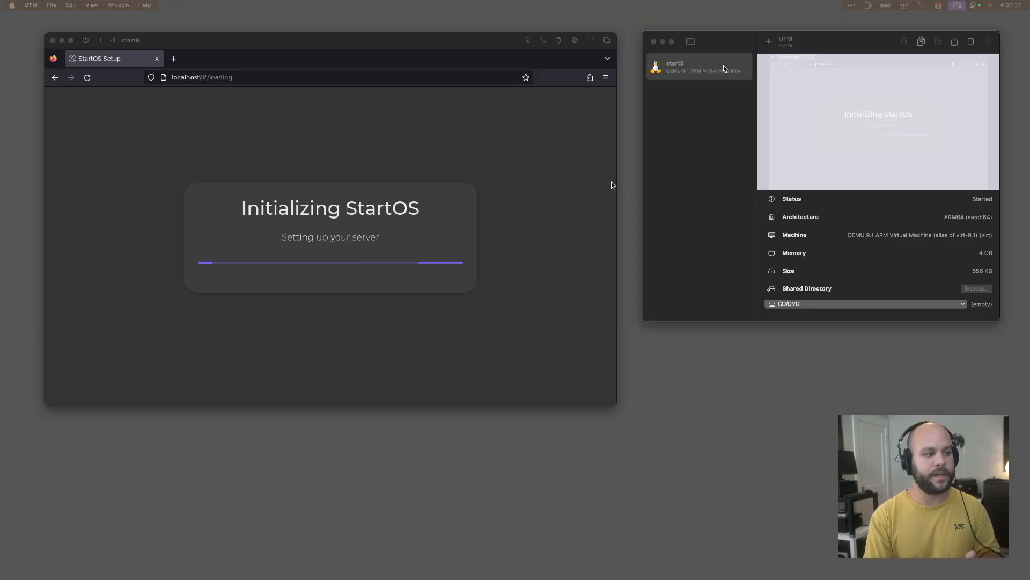
pyautogui.moveTo(483, 579); pyautogui.dragTo(749, 341)
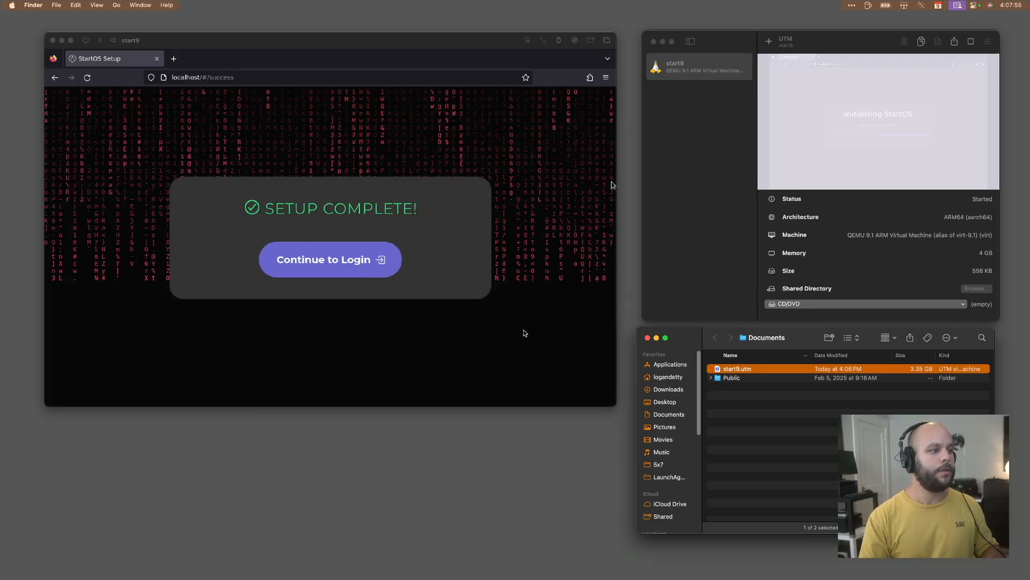
# Continue to the StartOS login, check the start9.utm file in Finder, and log in with the server password.
pyautogui.click(380, 146)
pyautogui.click(330, 260)
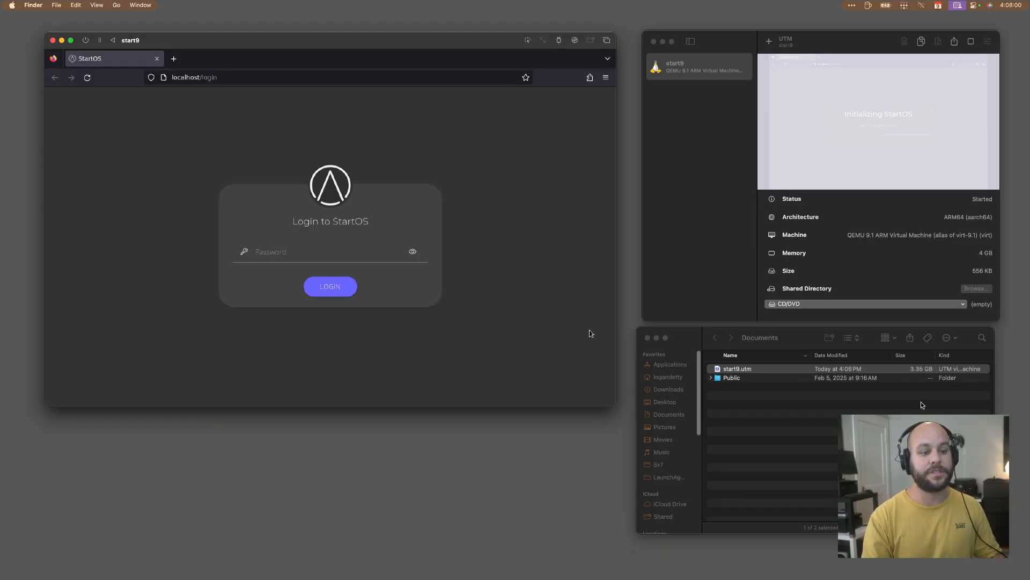
pyautogui.click(925, 371)
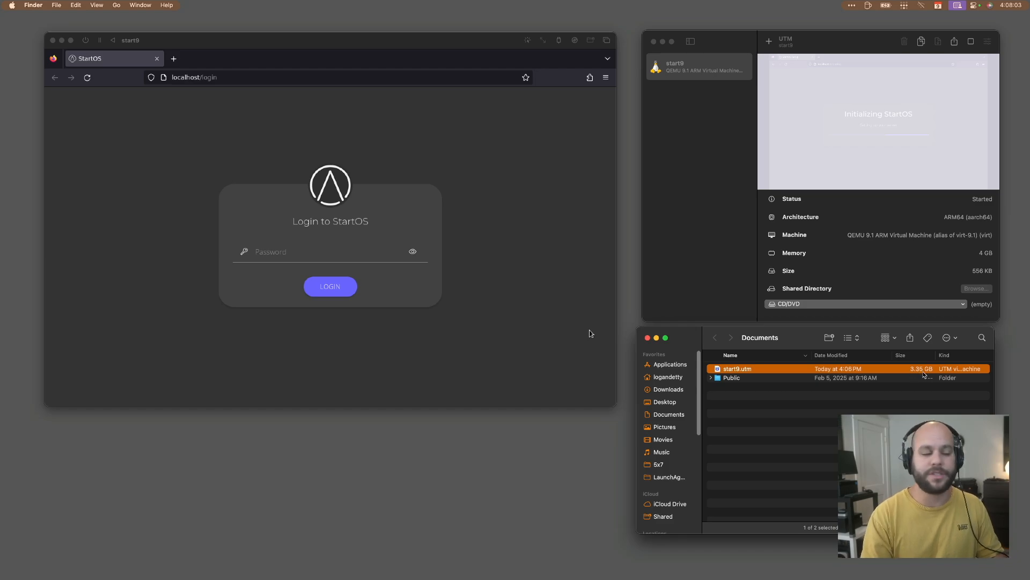
pyautogui.click(355, 256)
pyautogui.click(303, 252)
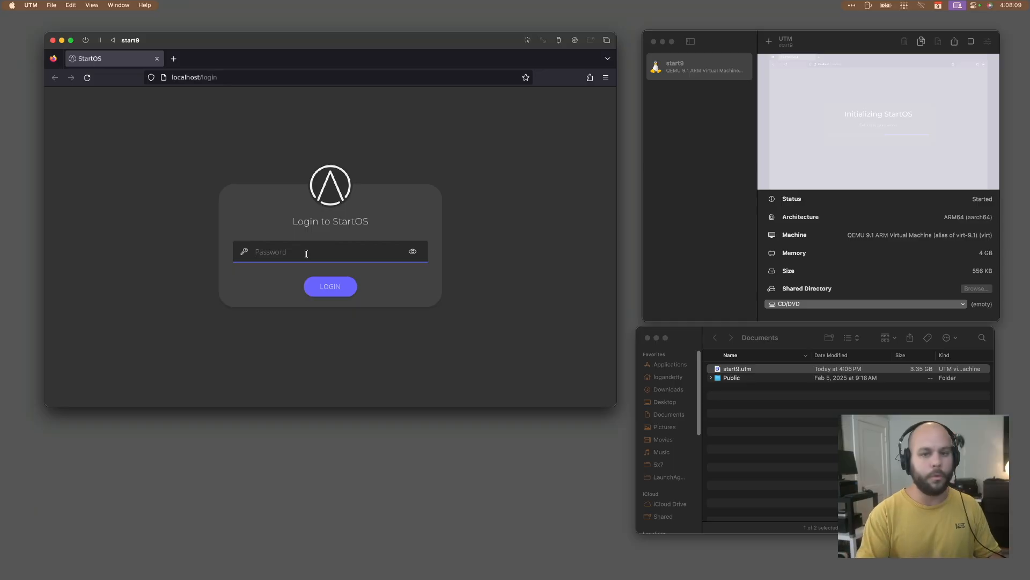
pyautogui.write('•••••••••••')
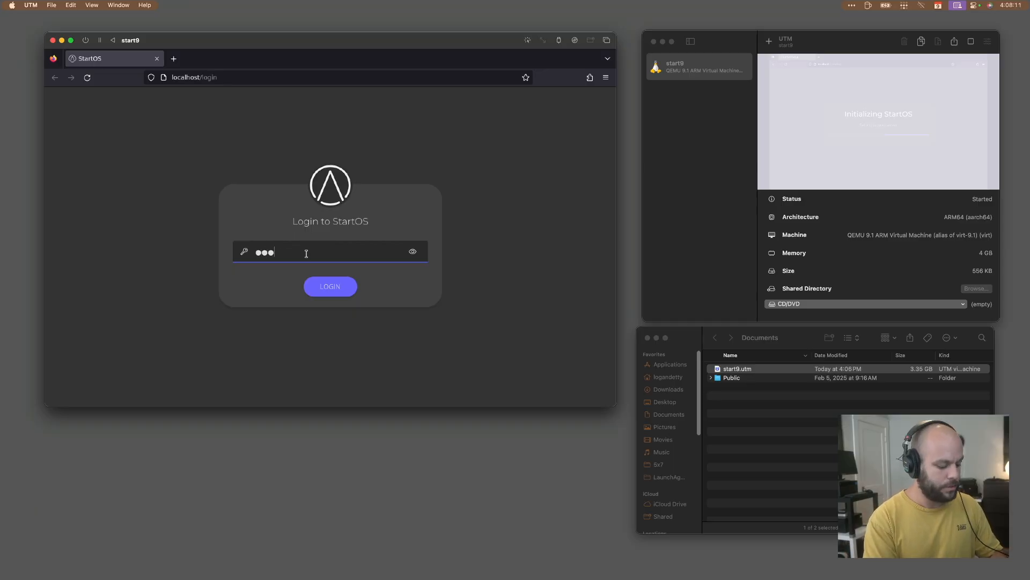
pyautogui.press('Return')
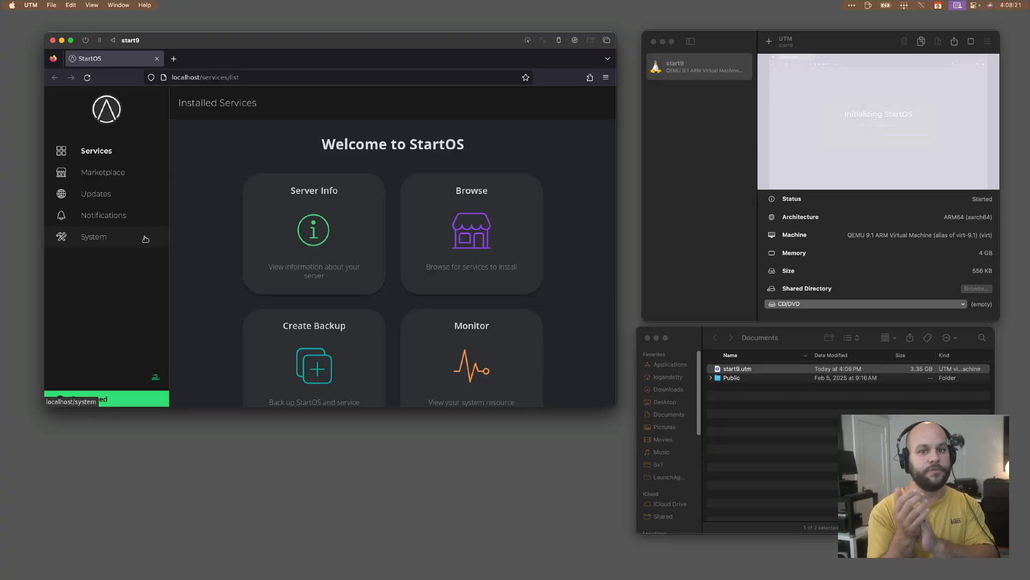
# Bring up the Start9 folder in a second Finder window near the Documents window containing start9.utm.
pyautogui.click(774, 374)
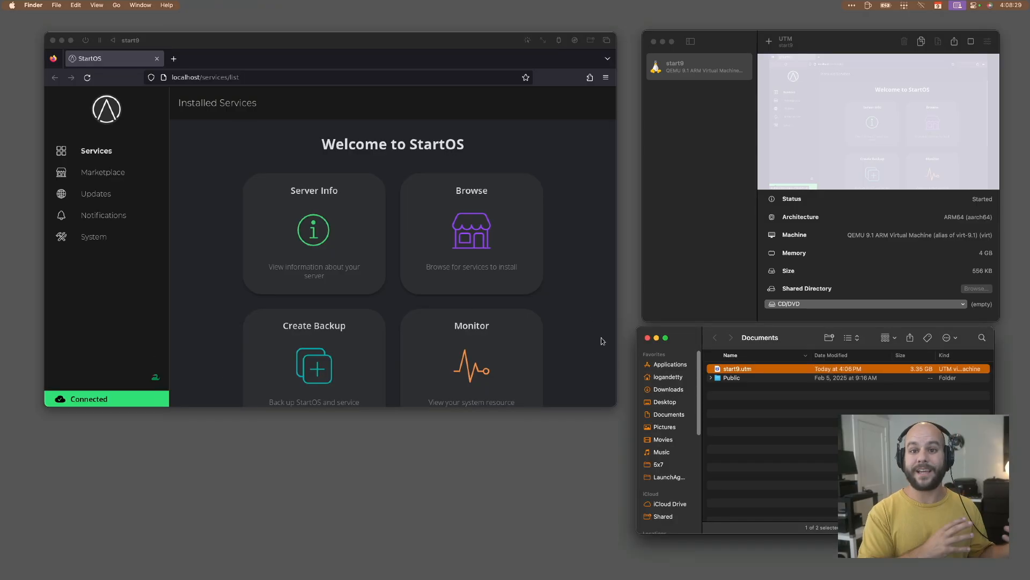
pyautogui.click(601, 337)
pyautogui.moveTo(0, 451); pyautogui.dragTo(795, 117)
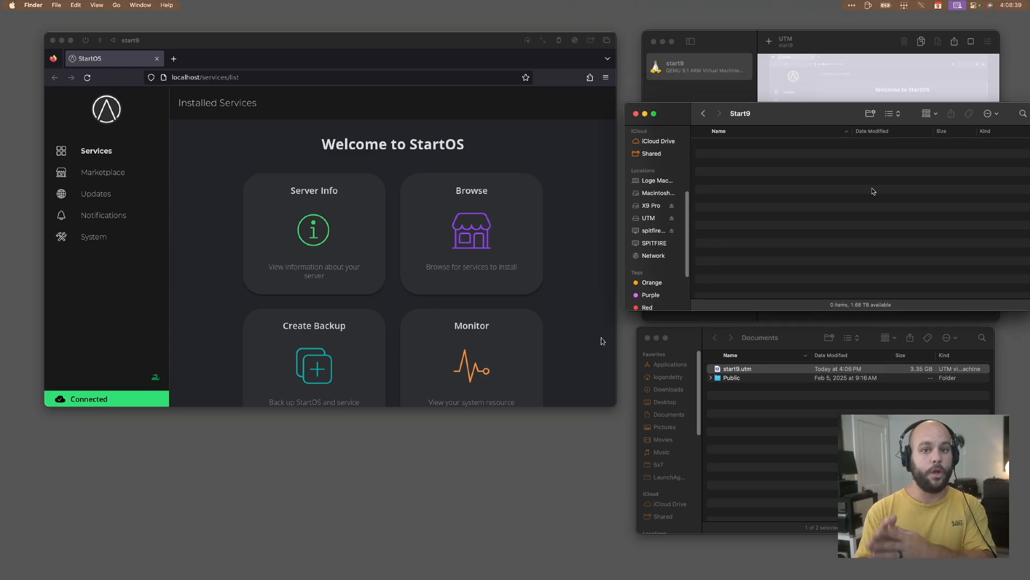
# Shut down the StartOS server from its system power options and confirm the shutdown.
pyautogui.click(391, 132)
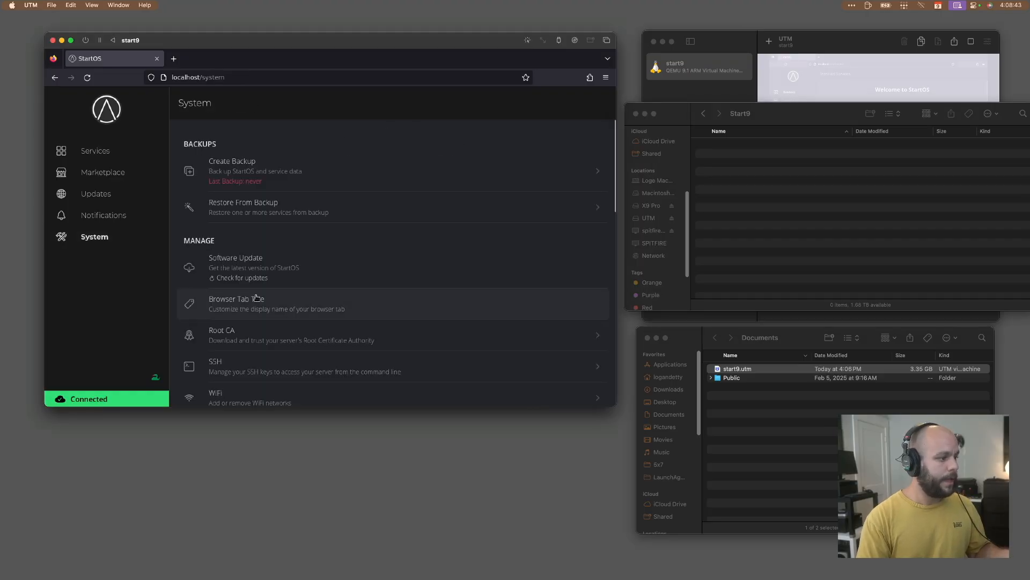
pyautogui.scroll(-10, 263, 300)
pyautogui.click(255, 362)
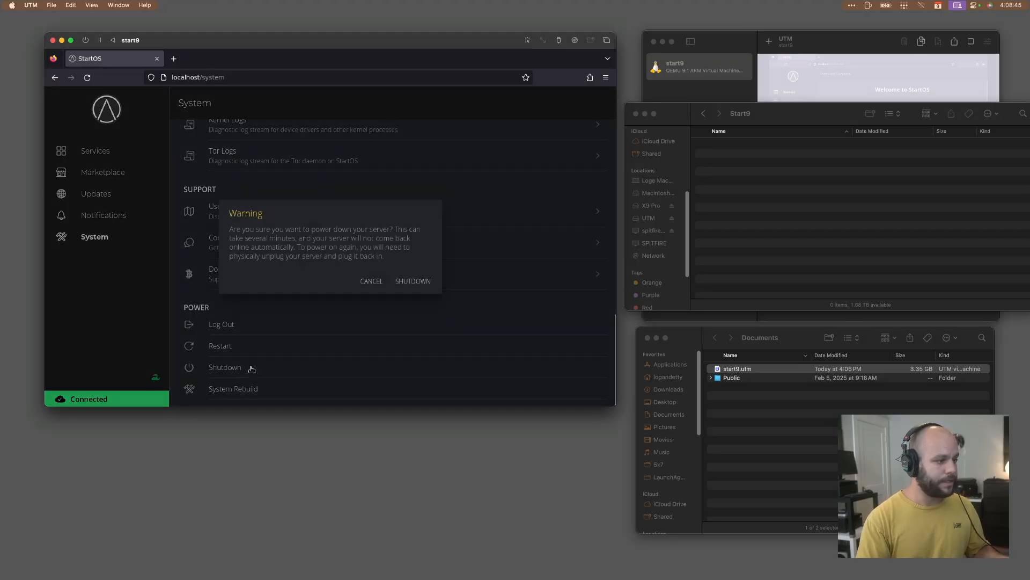
pyautogui.click(412, 283)
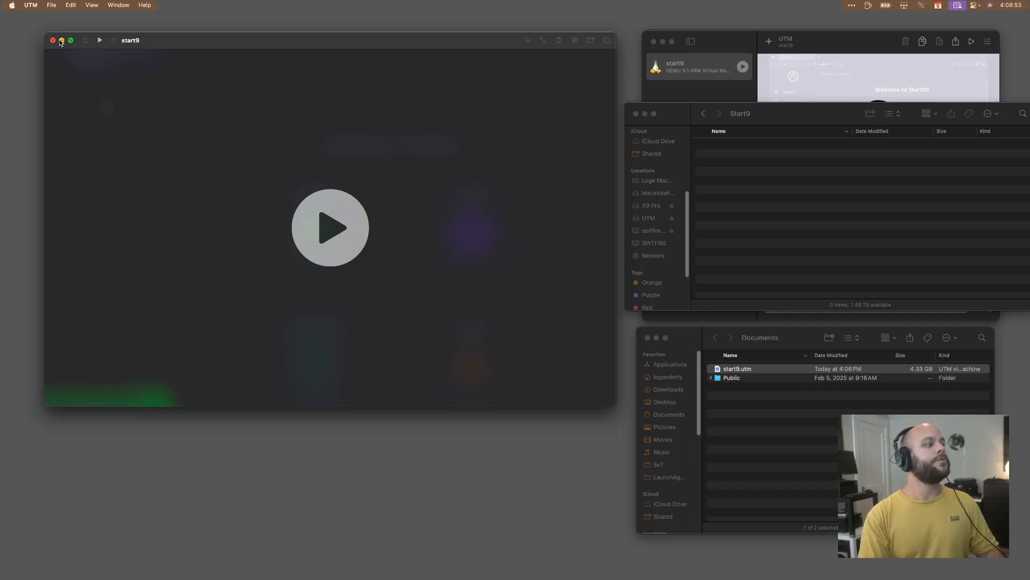
# Copy start9.utm from the Documents folder into the Start9 folder in Finder.
pyautogui.moveTo(167, 39); pyautogui.dragTo(156, 39)
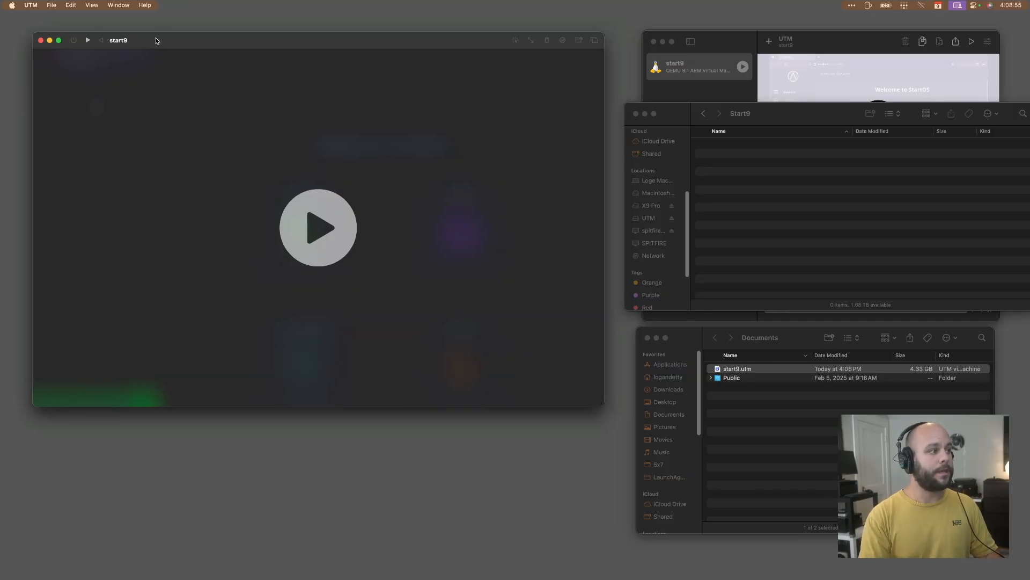
pyautogui.click(690, 68)
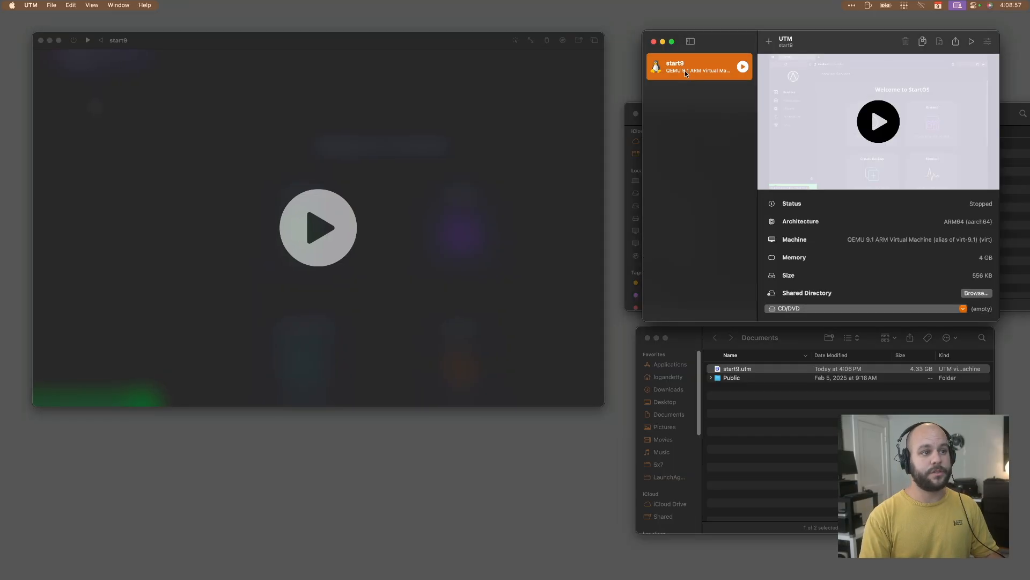
pyautogui.click(1003, 113)
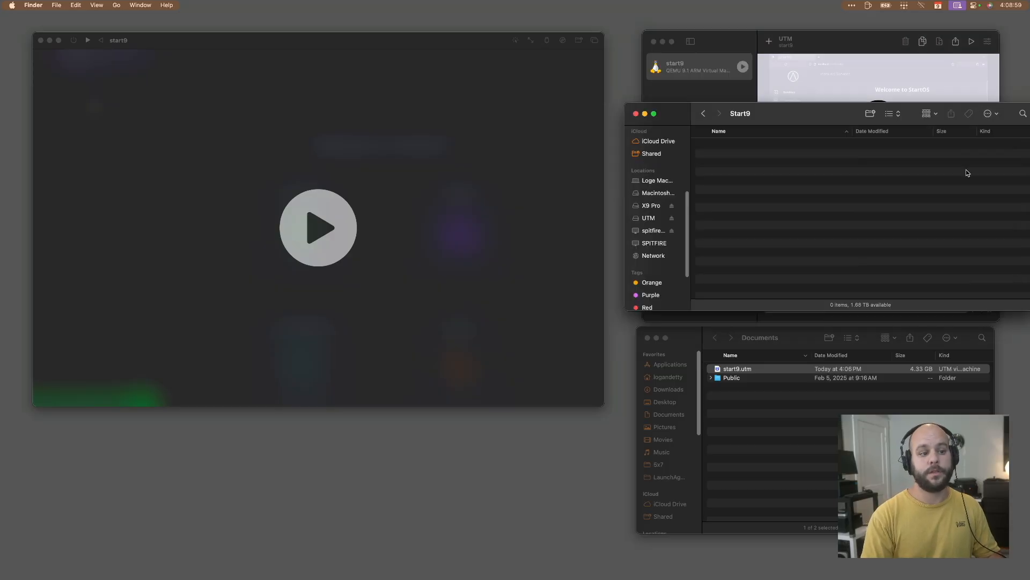
pyautogui.click(784, 369)
pyautogui.moveTo(783, 374); pyautogui.dragTo(781, 259)
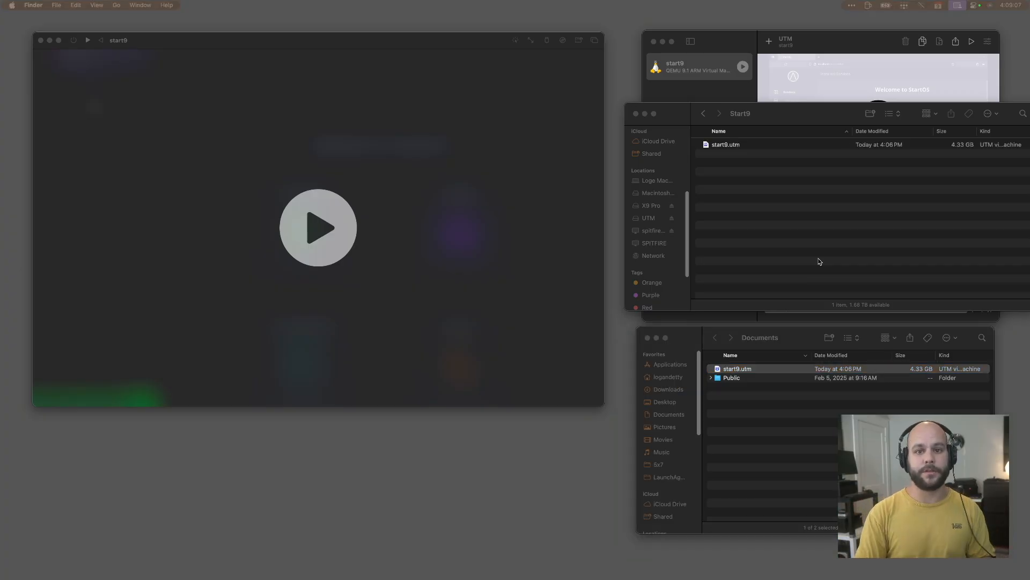
# Delete the original start9 virtual machine and all its data from the UTM library.
pyautogui.click(500, 187)
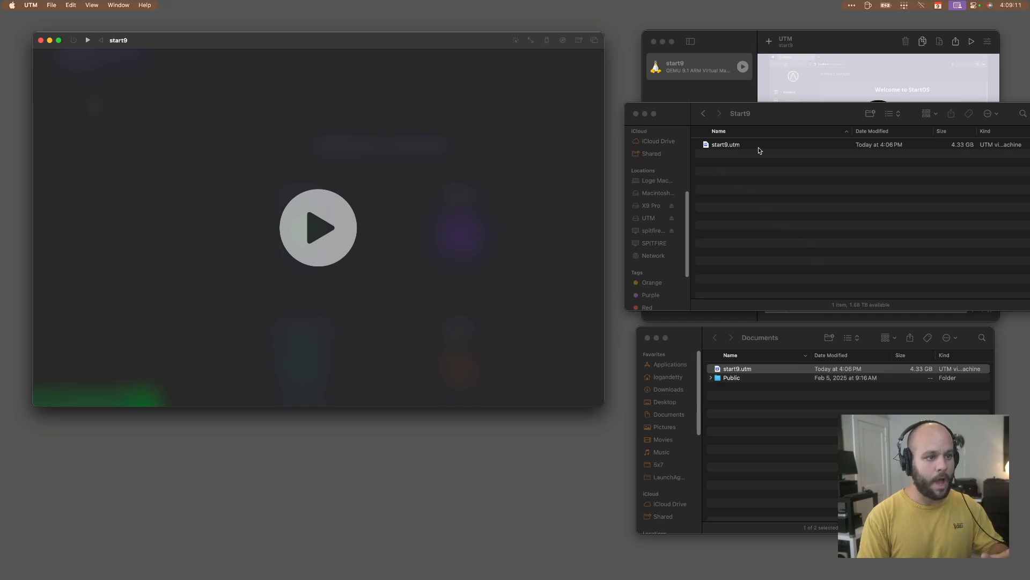
pyautogui.moveTo(716, 47); pyautogui.dragTo(272, 112)
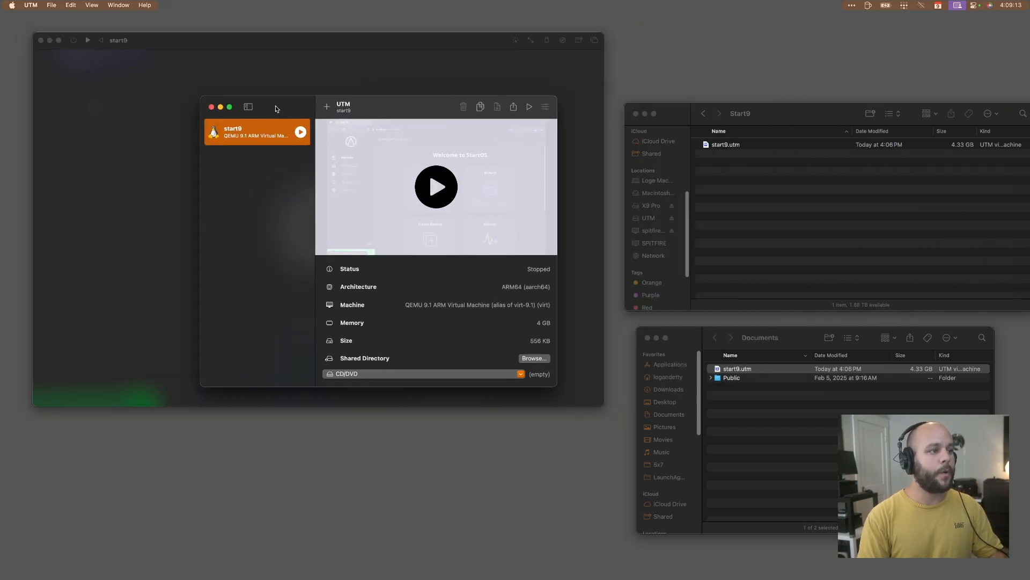
pyautogui.rightClick(268, 135)
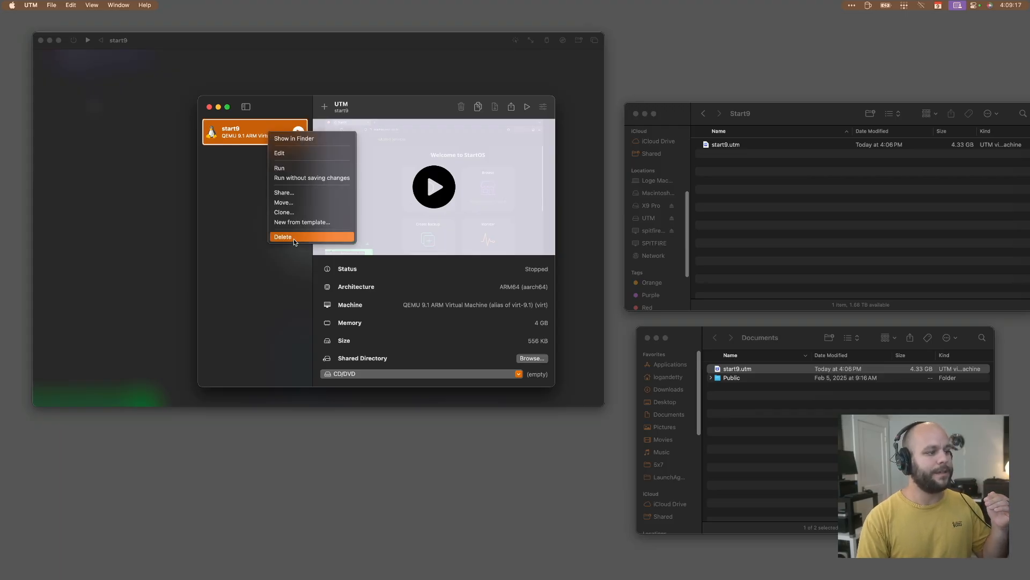
pyautogui.click(855, 219)
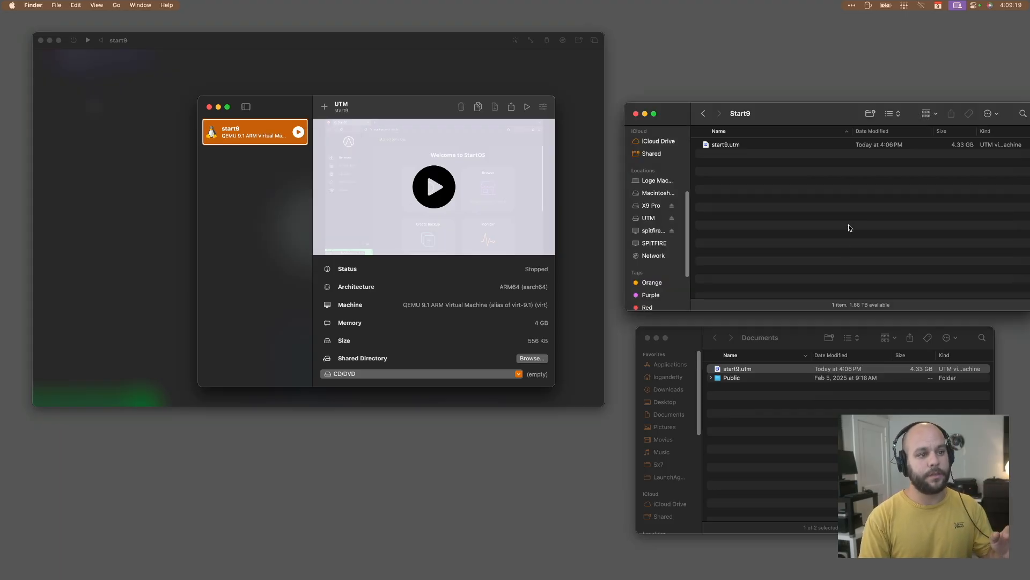
pyautogui.click(761, 369)
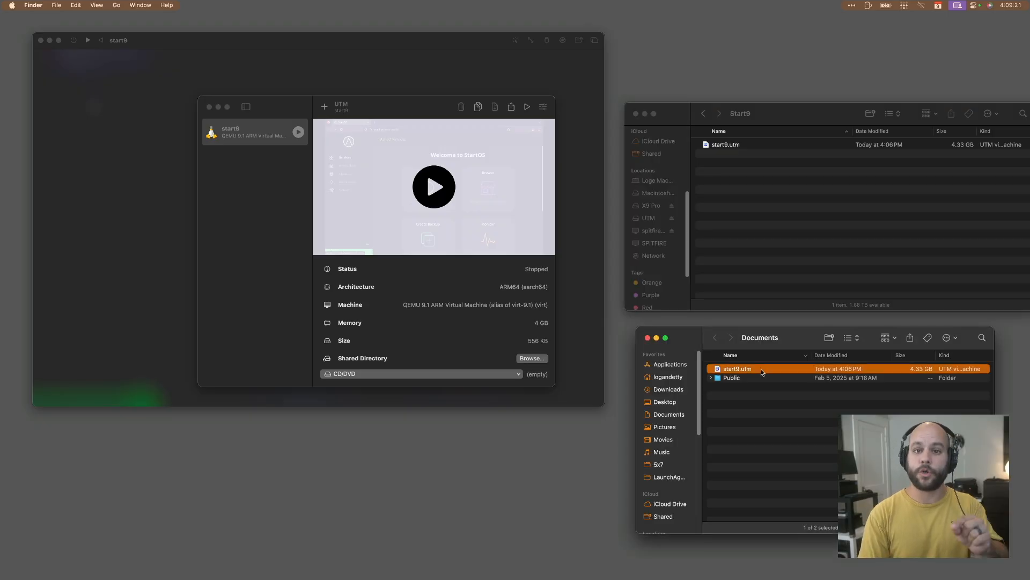
pyautogui.rightClick(265, 141)
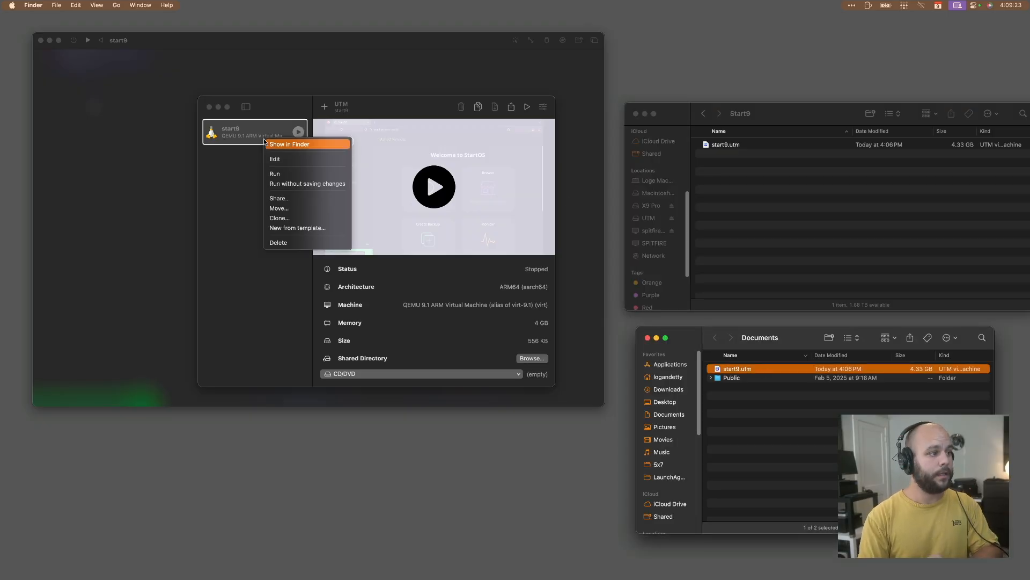
pyautogui.click(278, 243)
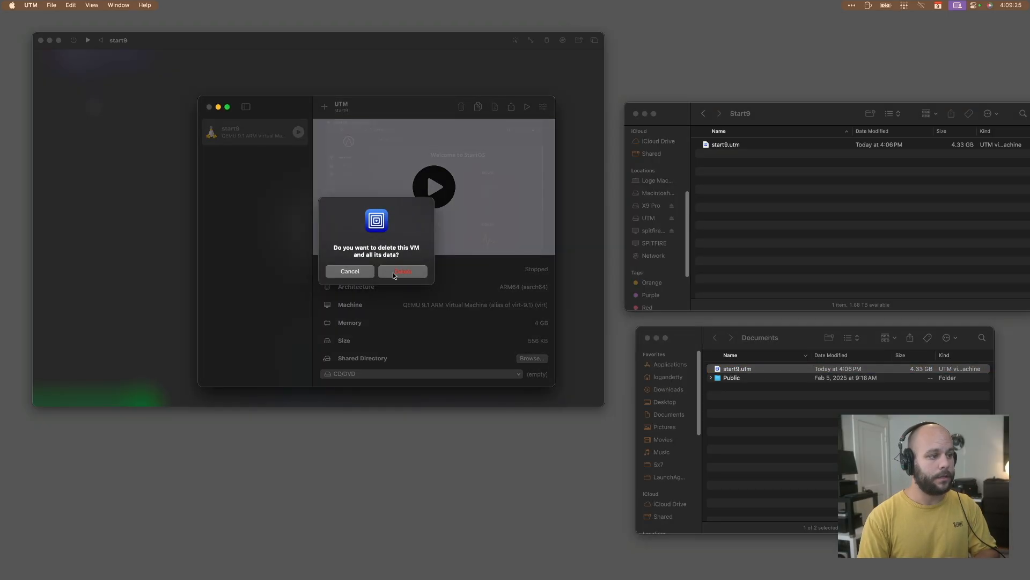
pyautogui.click(392, 272)
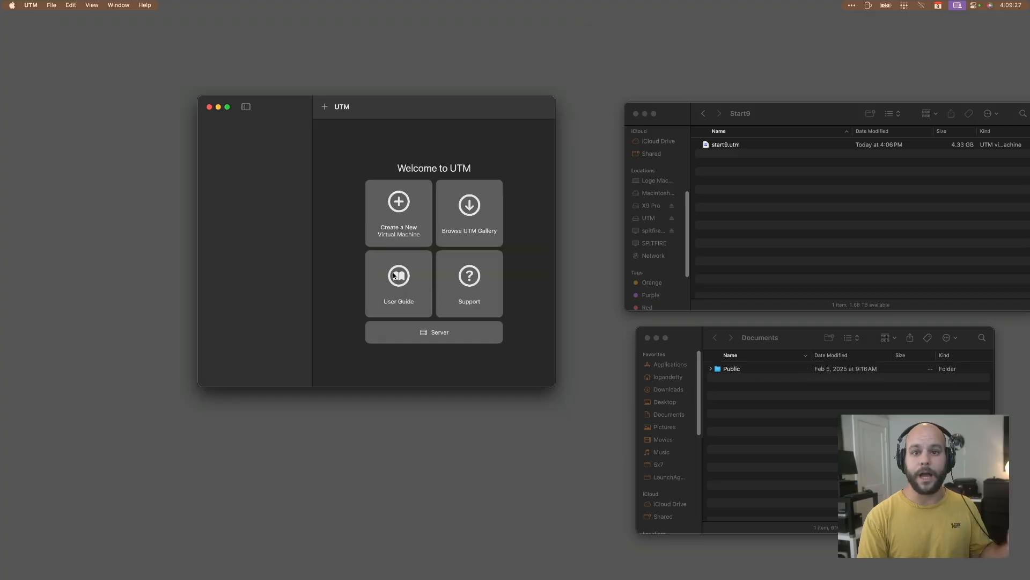
# Open the start9.utm copy from the Start9 folder in UTM, run it, and close the Documents window.
pyautogui.doubleClick(757, 145)
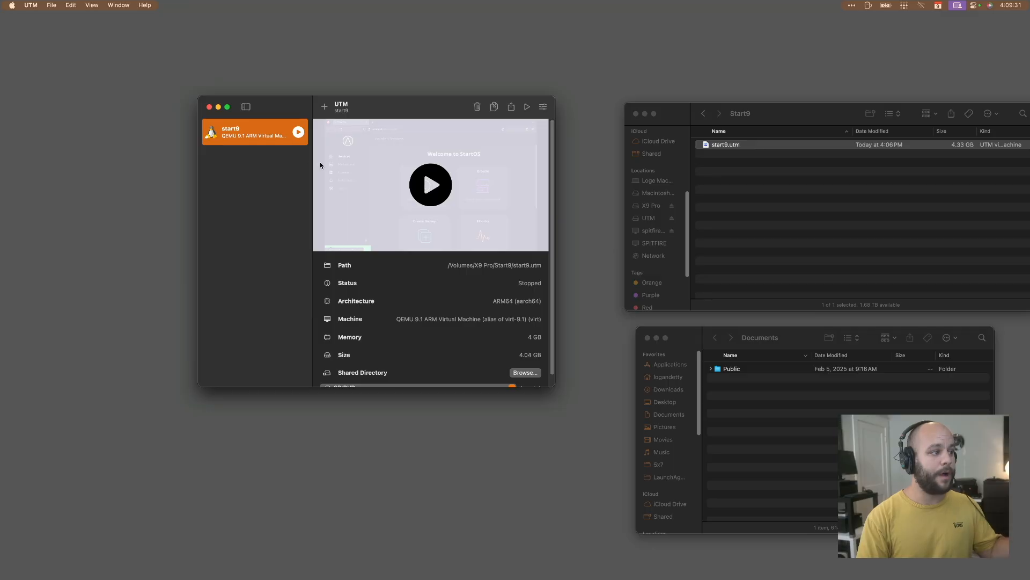
pyautogui.click(299, 133)
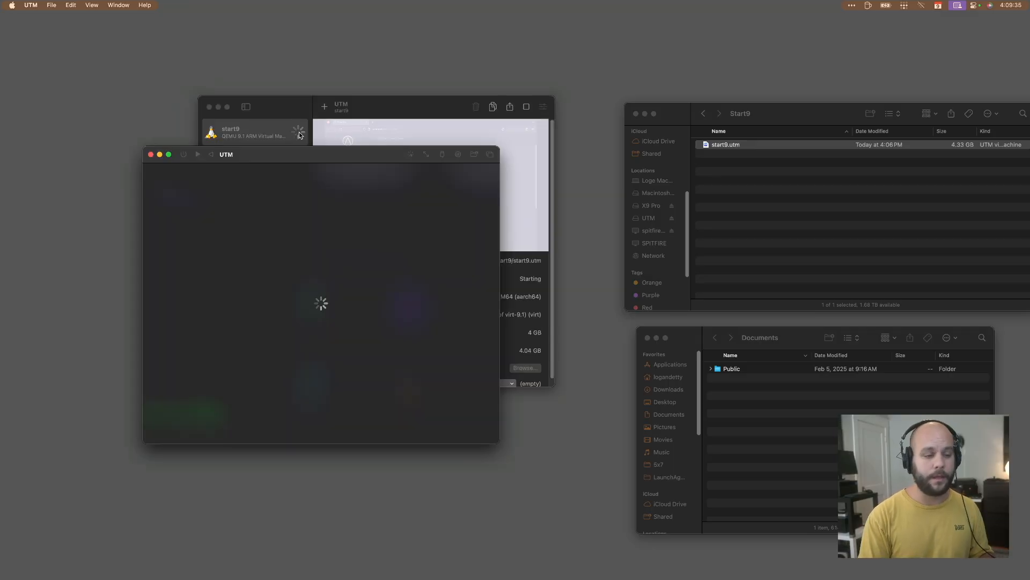
pyautogui.click(648, 338)
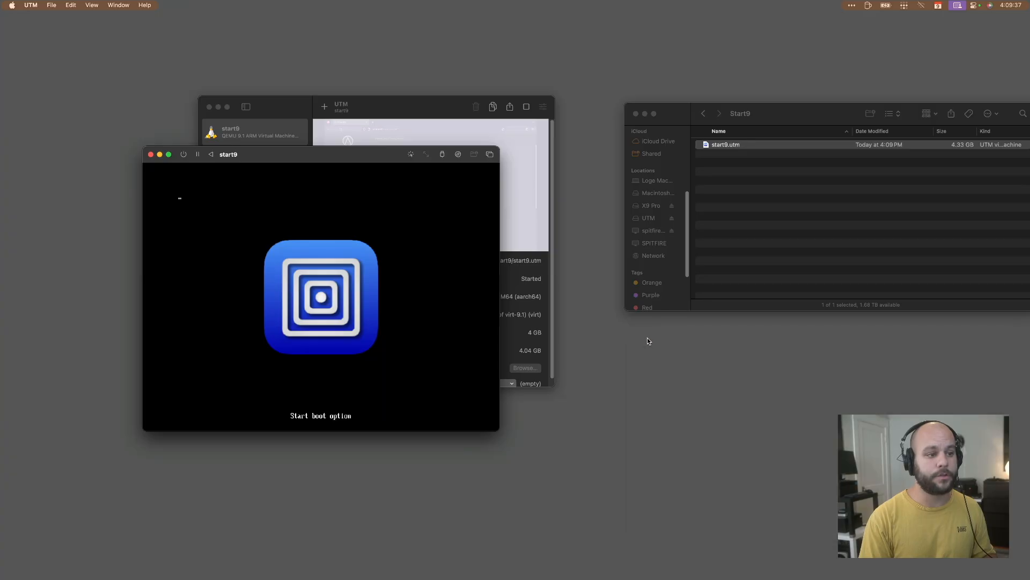
# Boot the StartOS v0.3.5.1 GNU/Linux entry and arrange the virtual machine window beside the UTM library window.
pyautogui.click(760, 215)
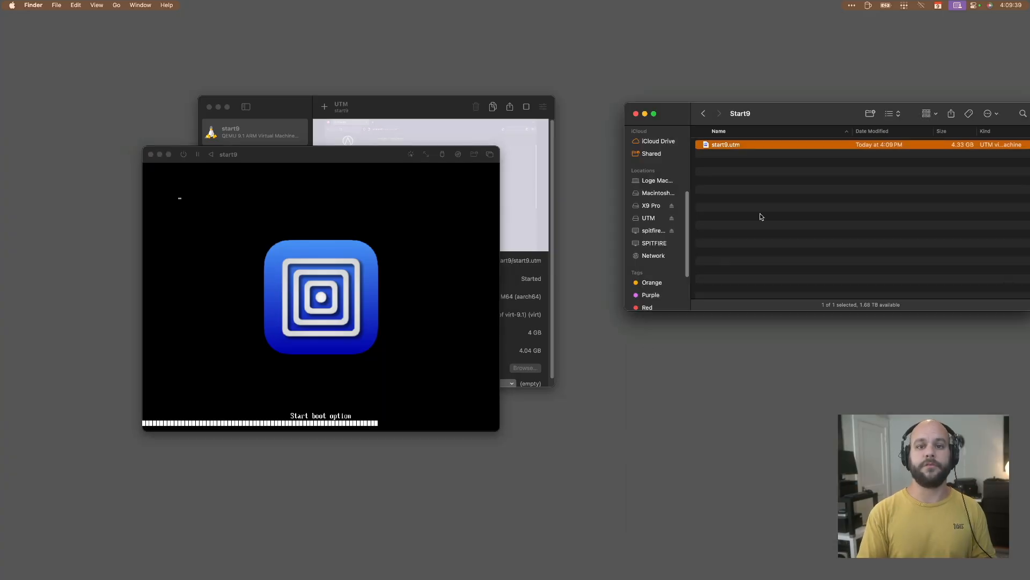
pyautogui.moveTo(324, 154); pyautogui.dragTo(732, 126)
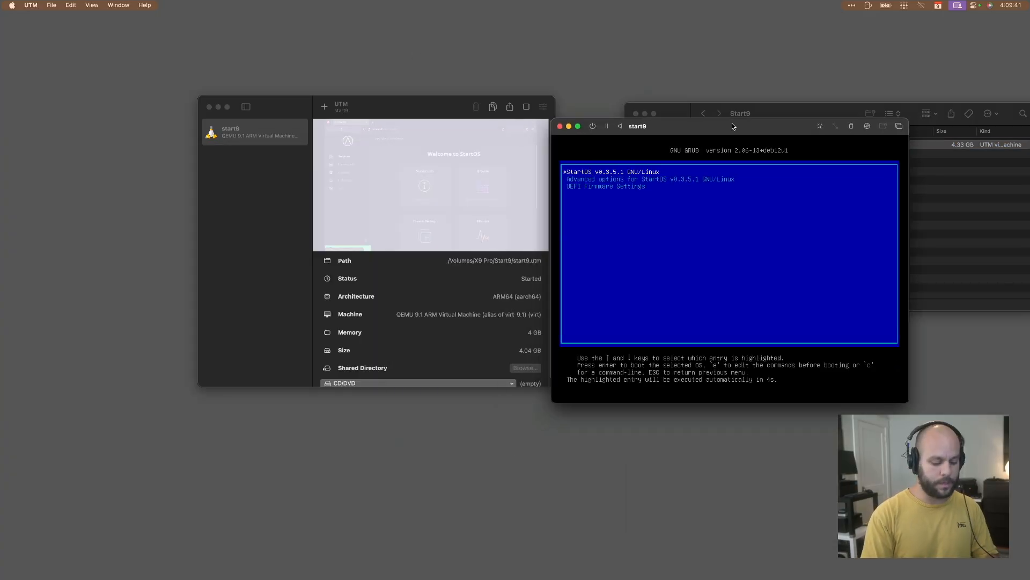
pyautogui.press('Return')
pyautogui.moveTo(379, 104); pyautogui.dragTo(210, 38)
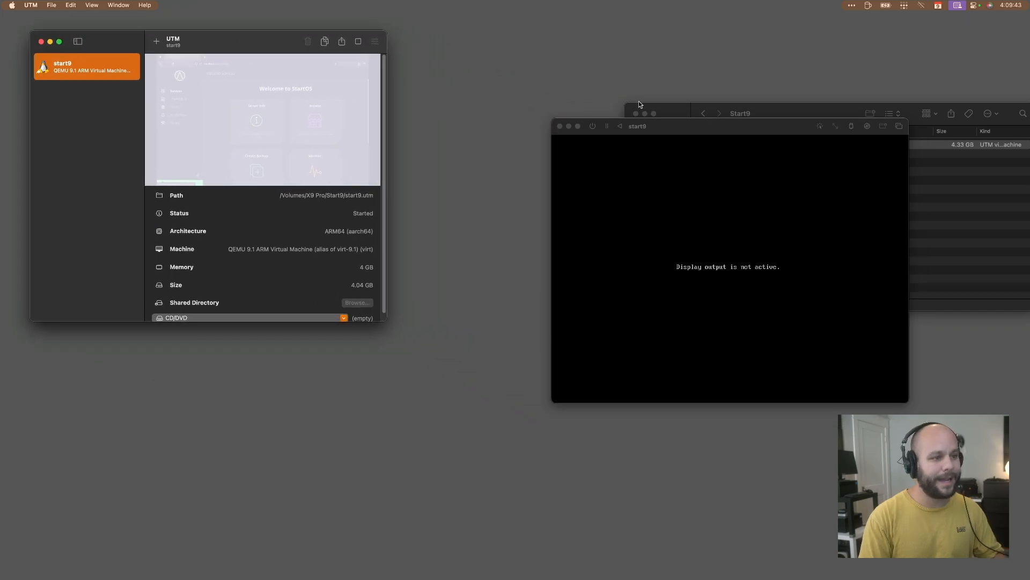
pyautogui.moveTo(735, 131); pyautogui.dragTo(594, 61)
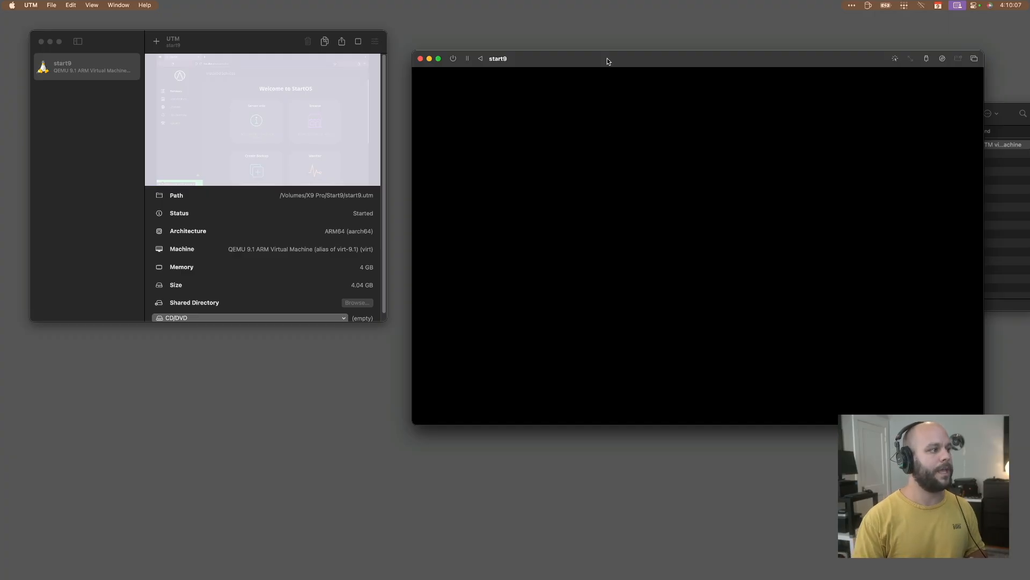
pyautogui.moveTo(605, 60)
pyautogui.mouseDown()
pyautogui.moveTo(530, 71)
pyautogui.moveTo(564, 171)
pyautogui.moveTo(593, 47)
pyautogui.mouseUp()
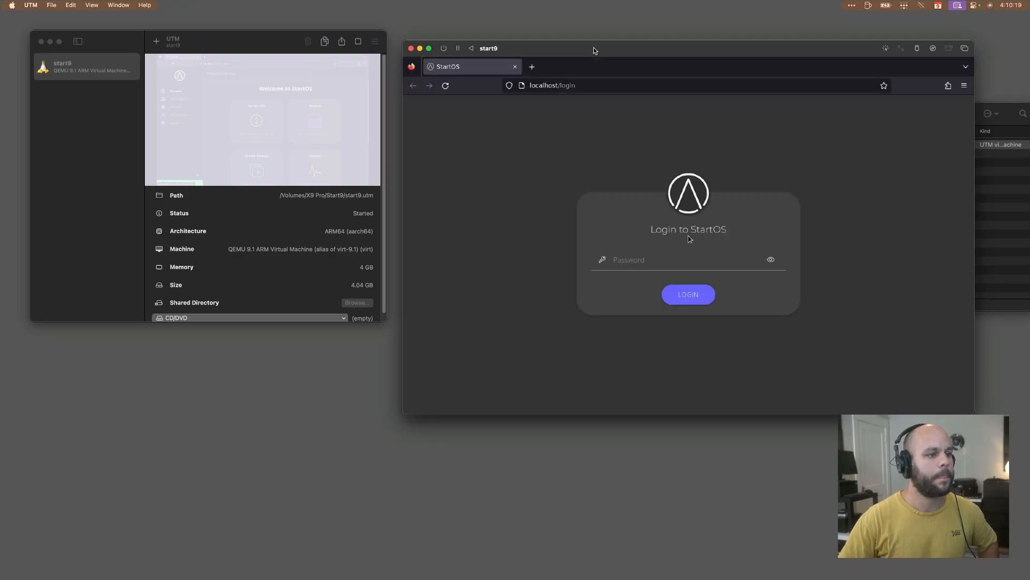
# Log in to StartOS with the server password.
pyautogui.click(638, 256)
pyautogui.write('••••••••••')
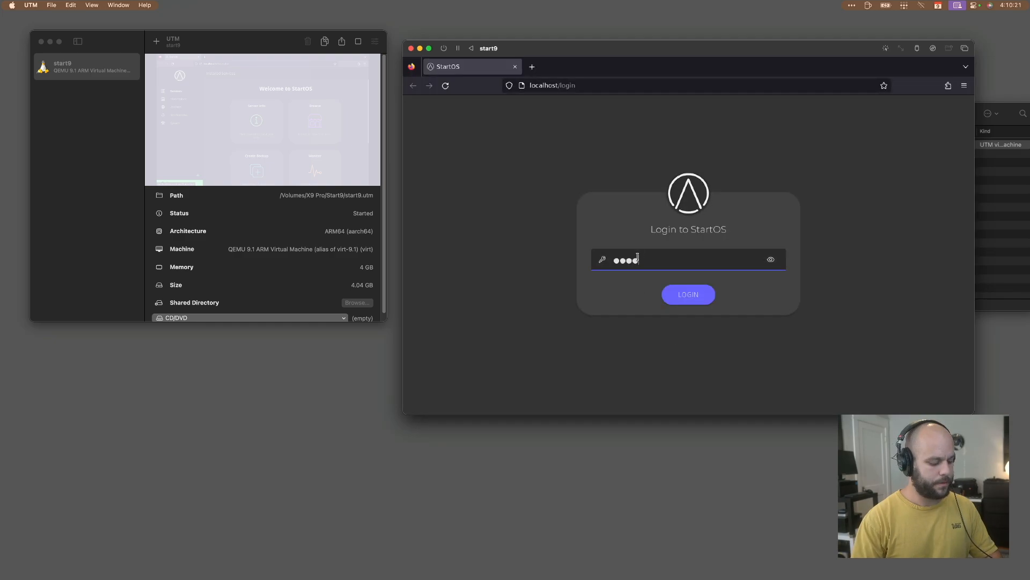
pyautogui.write('•••')
pyautogui.press('Return')
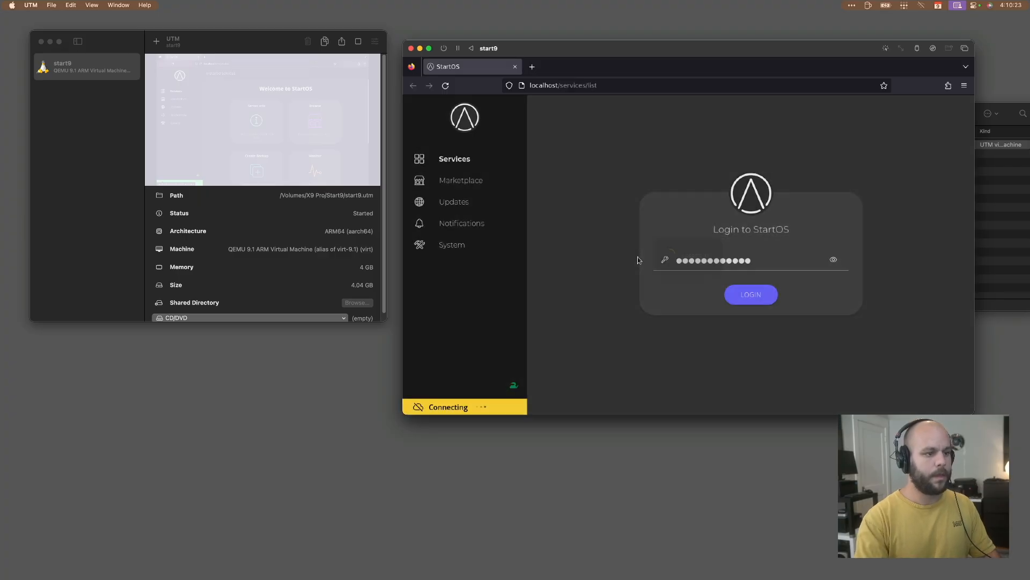
# Switch the StartOS Marketplace to the Community Registry and install Bitcoin Knots 28.1.0~2.
pyautogui.click(456, 183)
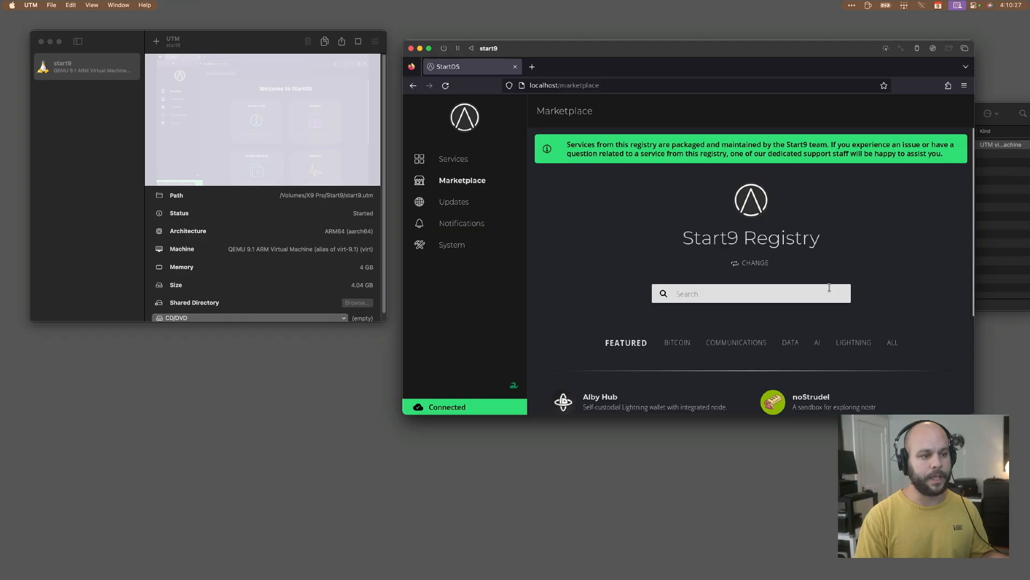
pyautogui.click(767, 264)
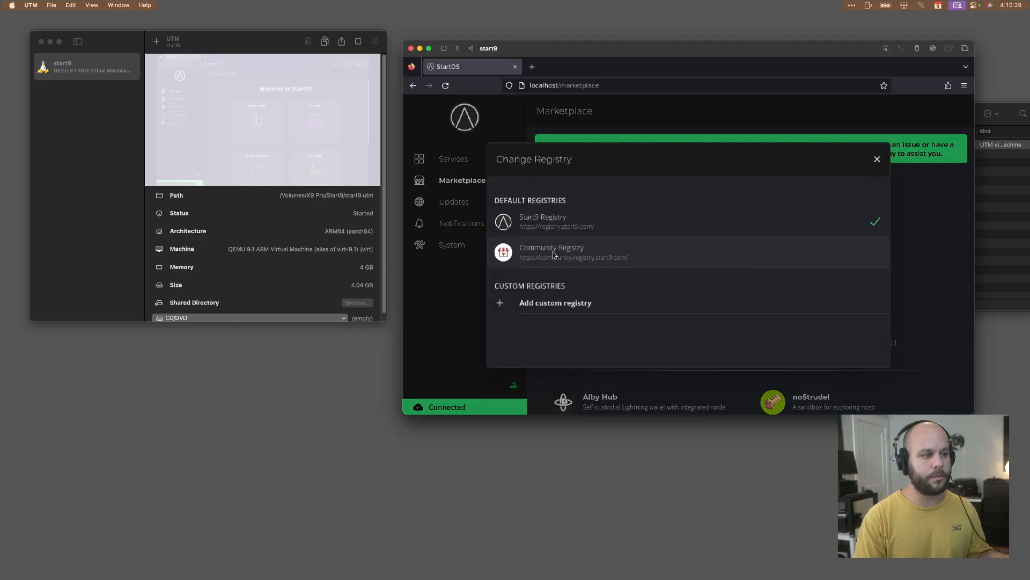
pyautogui.click(553, 253)
pyautogui.click(709, 397)
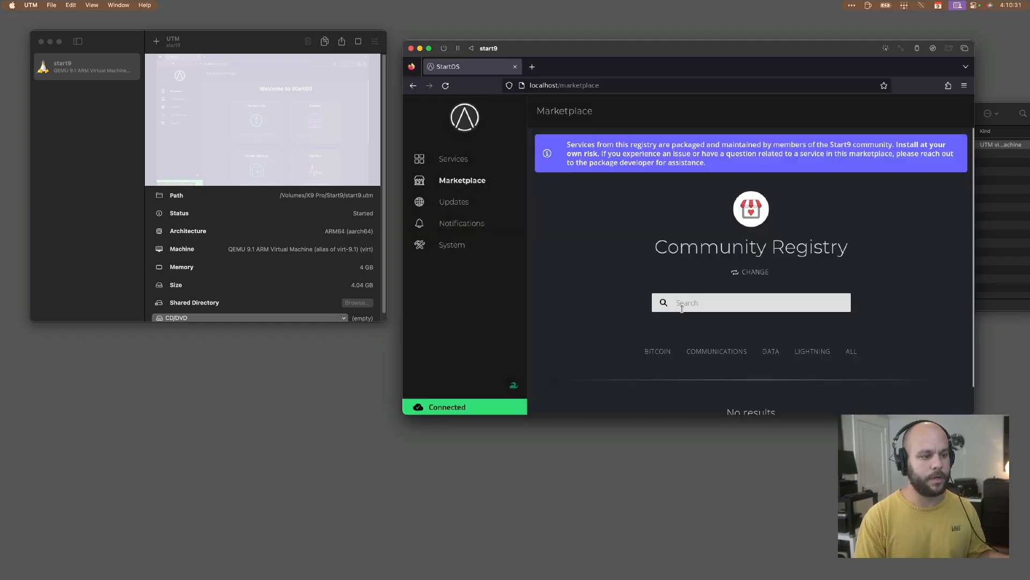
pyautogui.scroll(-5, 666, 350)
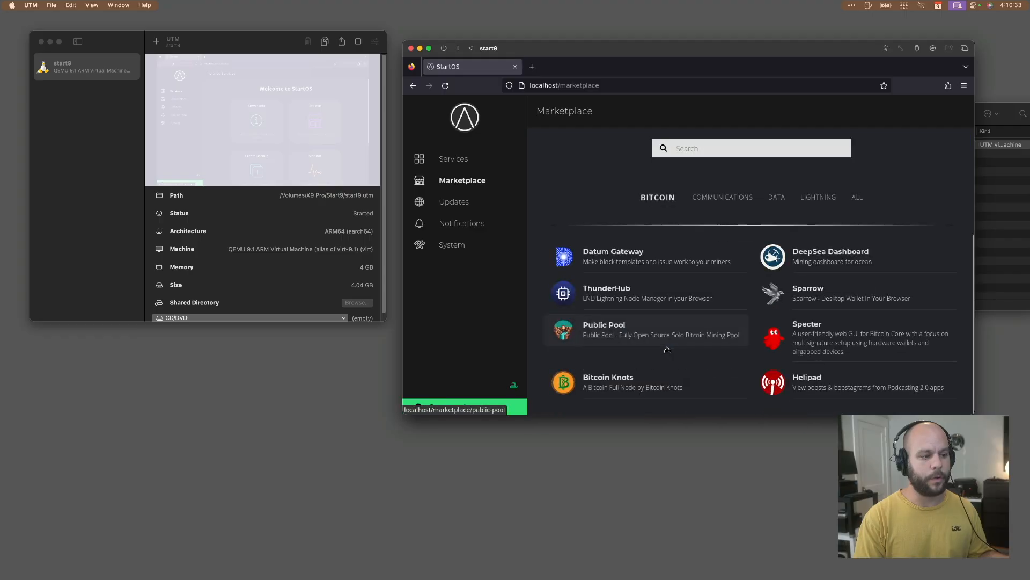
pyautogui.click(628, 378)
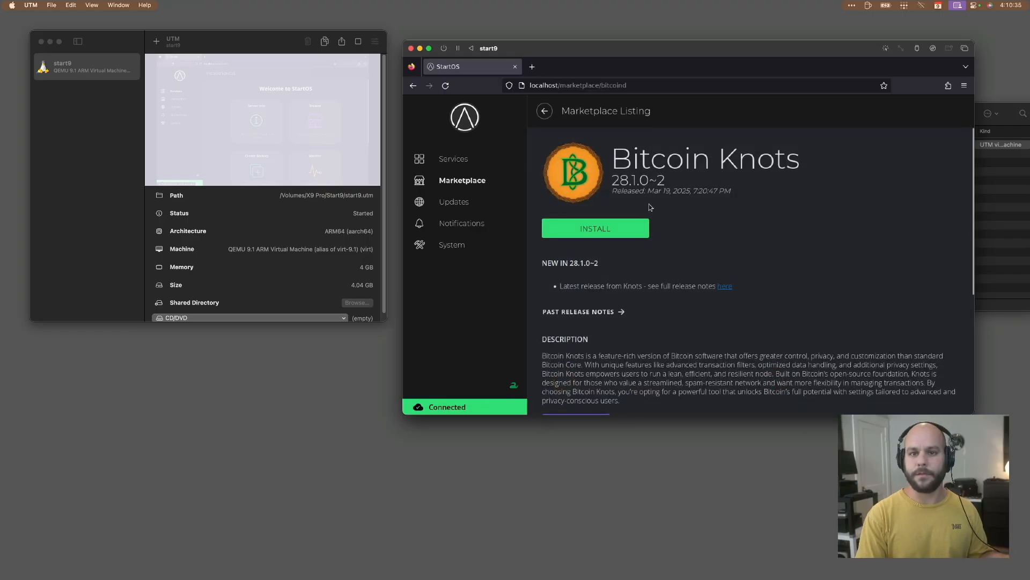
pyautogui.click(628, 228)
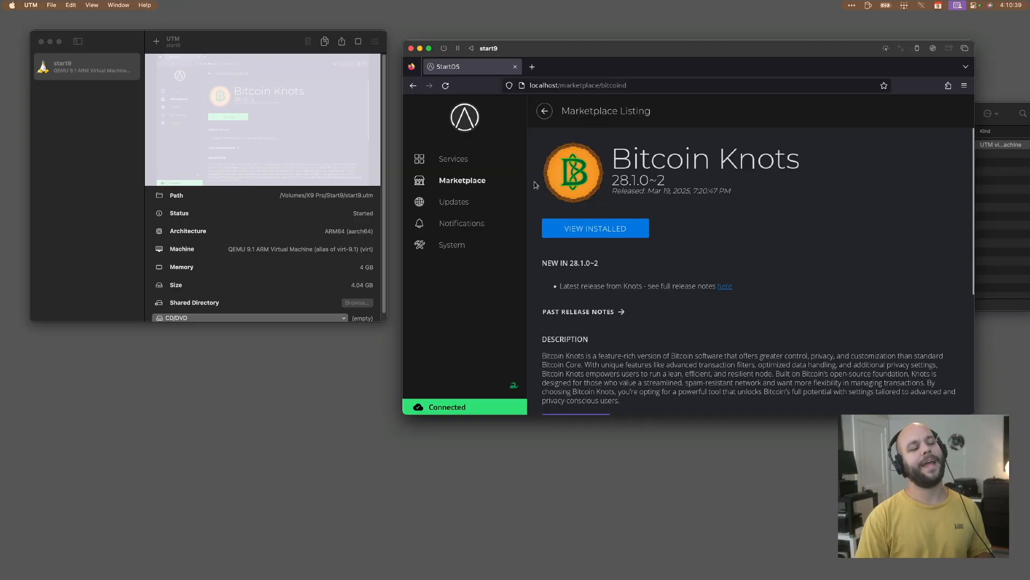
# Open Bitcoin Knots from the installed services and save its configuration with the default settings.
pyautogui.click(477, 164)
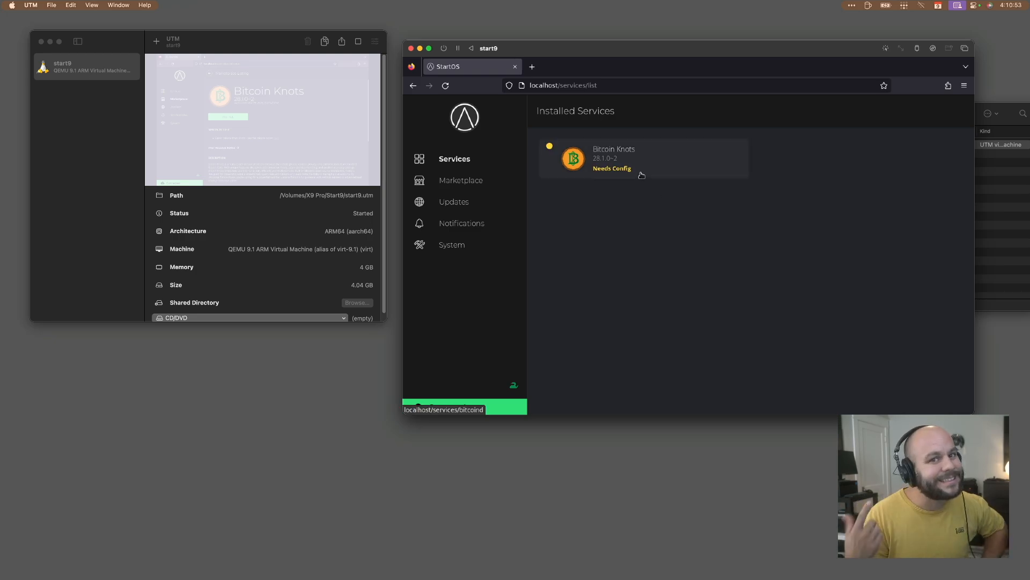
pyautogui.click(643, 175)
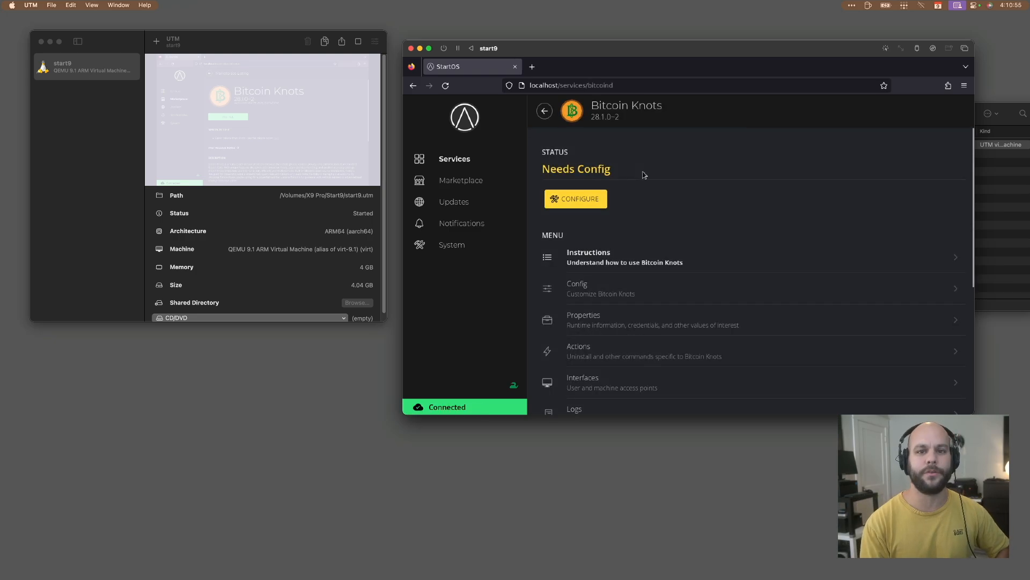
pyautogui.click(581, 195)
pyautogui.click(850, 351)
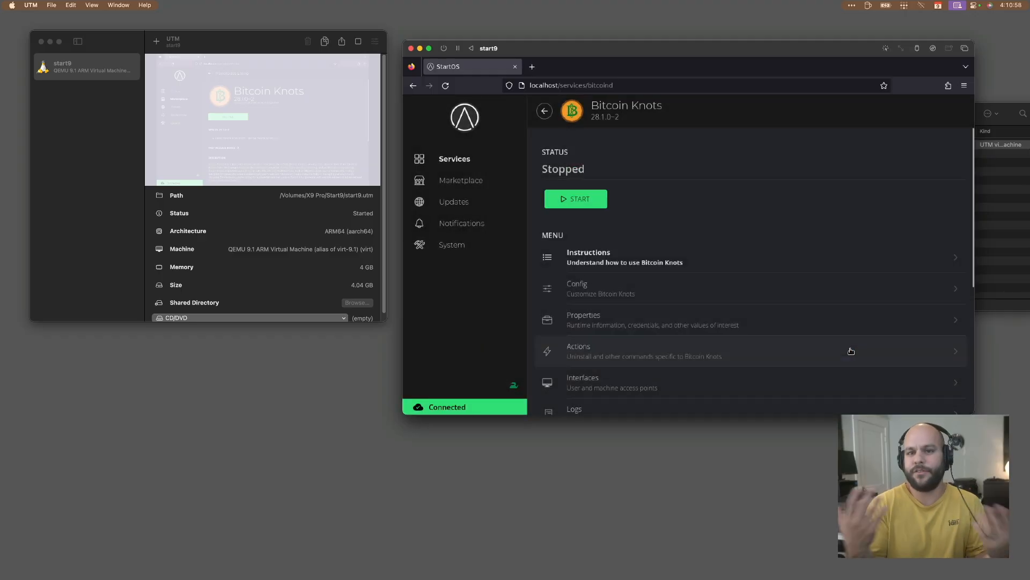
# Start the Bitcoin Knots service from its page in the installed services.
pyautogui.click(439, 161)
pyautogui.click(593, 159)
pyautogui.click(590, 200)
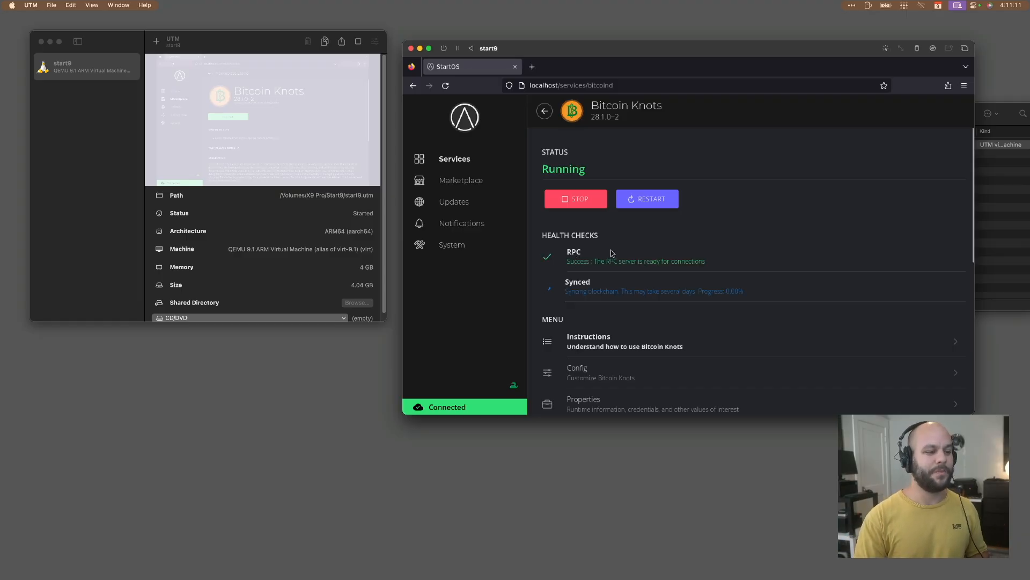
# Open the Pruning Mode choices under the advanced settings of the Bitcoin Knots configuration.
pyautogui.scroll(-2, 665, 258)
pyautogui.scroll(-1, 665, 258)
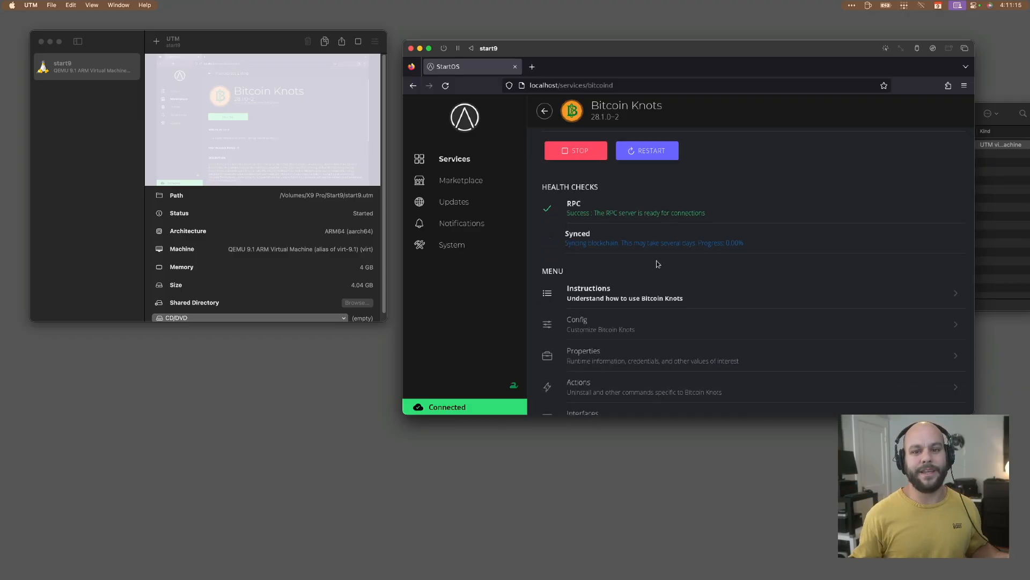
pyautogui.click(632, 313)
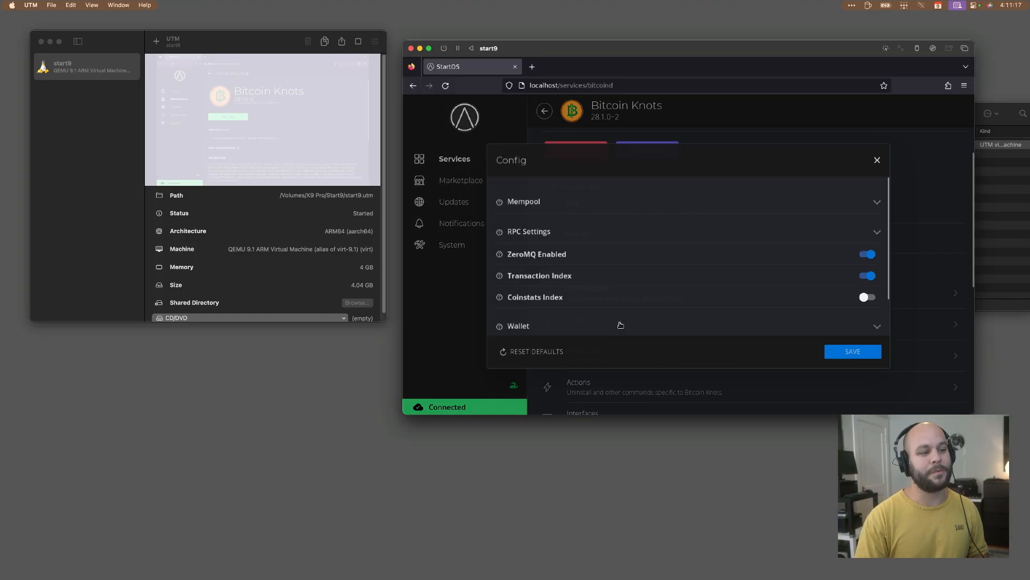
pyautogui.scroll(-2, 633, 275)
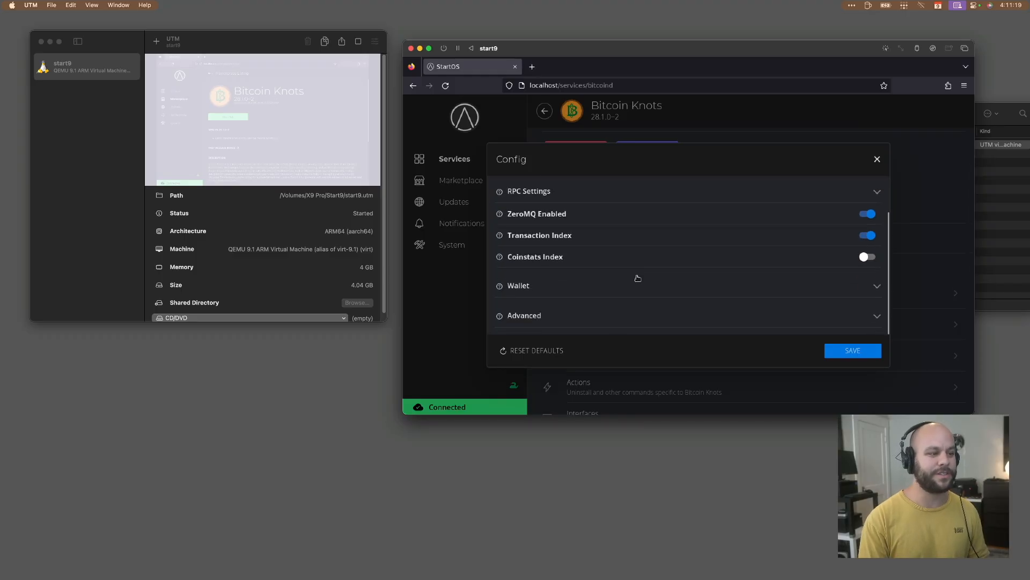
pyautogui.click(584, 315)
pyautogui.scroll(-2, 583, 313)
pyautogui.scroll(8, 583, 311)
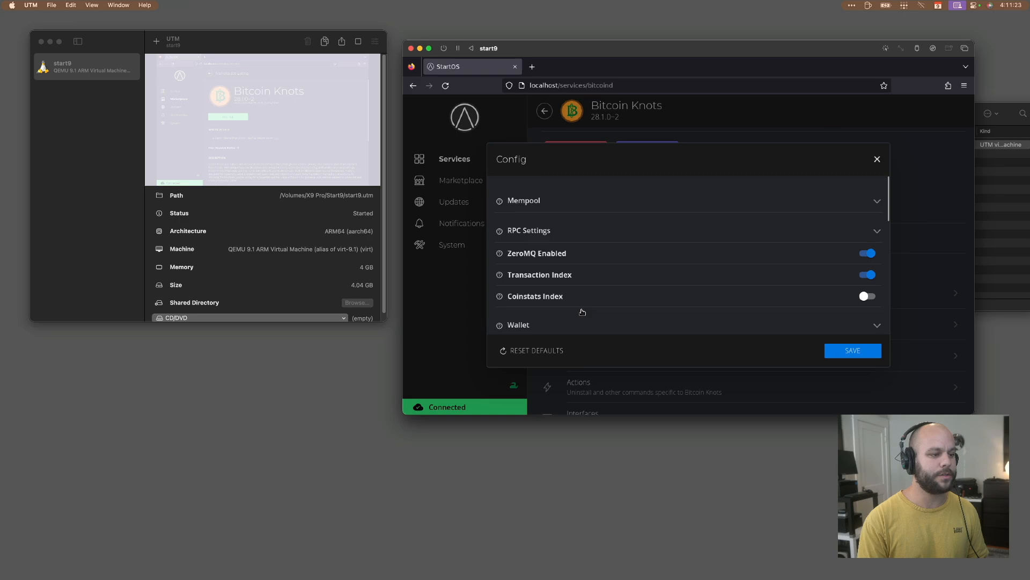
pyautogui.scroll(-2, 585, 307)
pyautogui.scroll(-1, 887, 236)
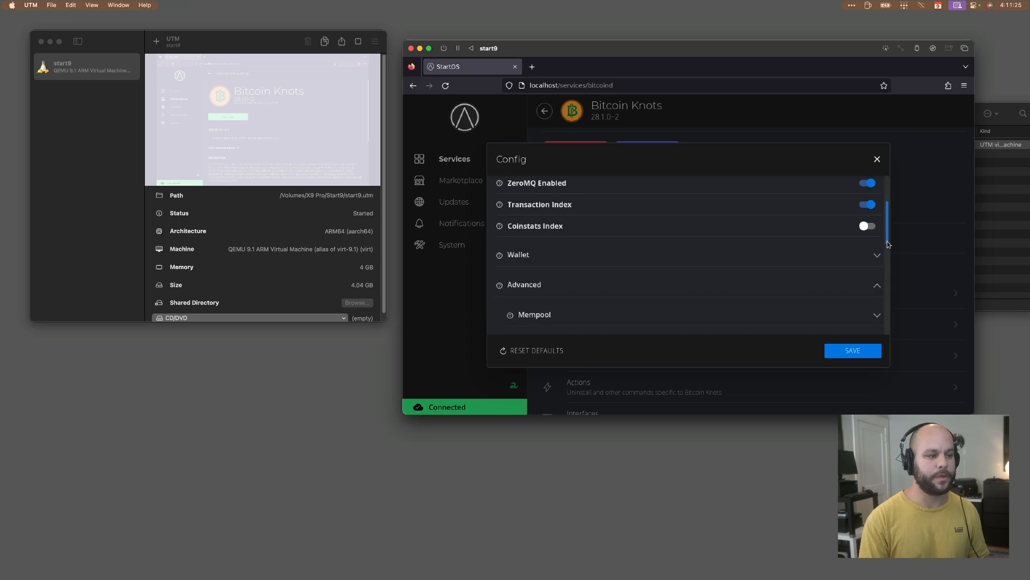
pyautogui.scroll(-3, 887, 244)
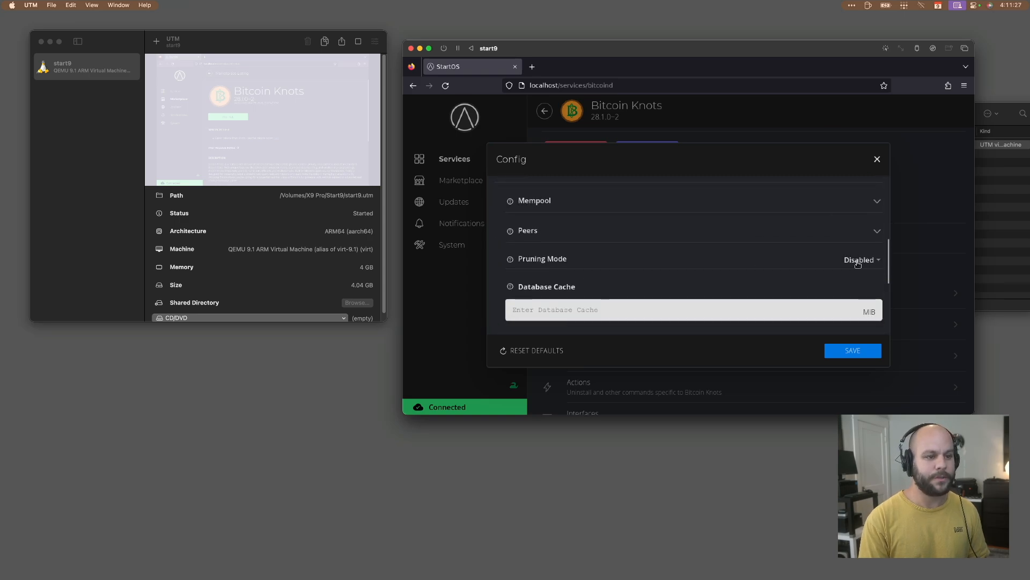
pyautogui.click(858, 261)
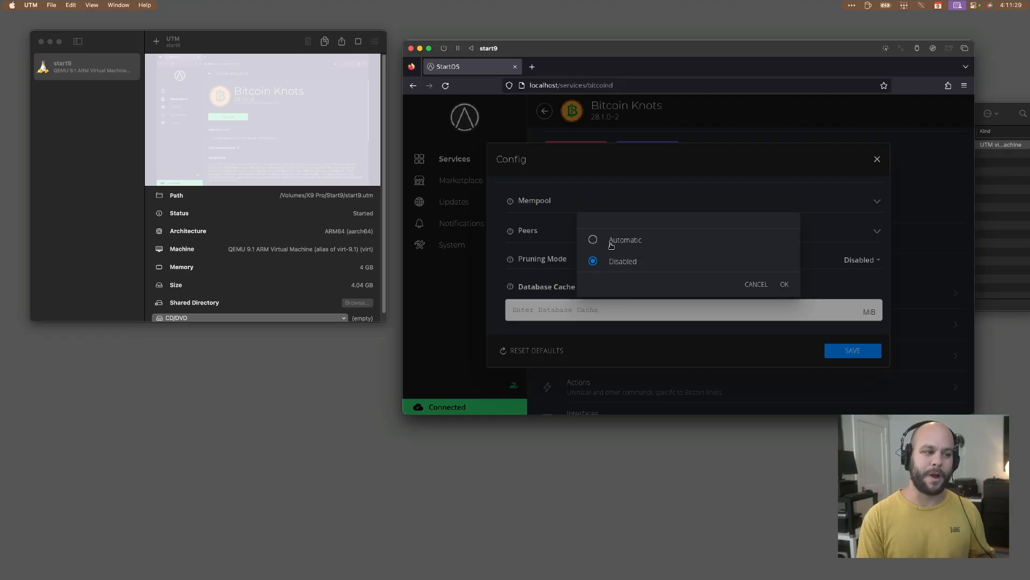